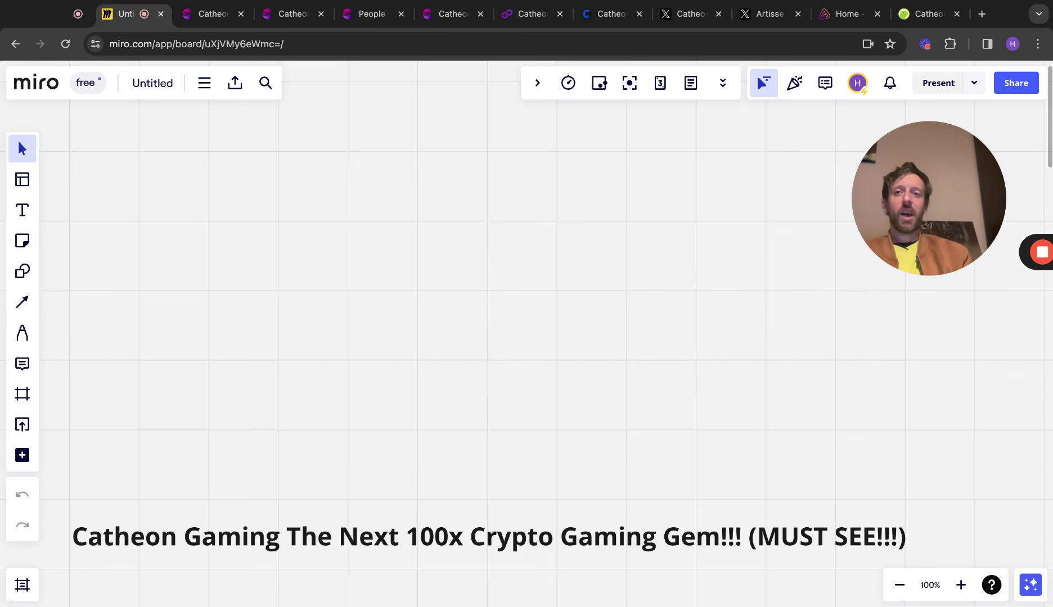
Switch to the catheongaming.com tab and let its game-portfolio hero animation play.
{"action": "left_click", "coordinate": [203, 15]}
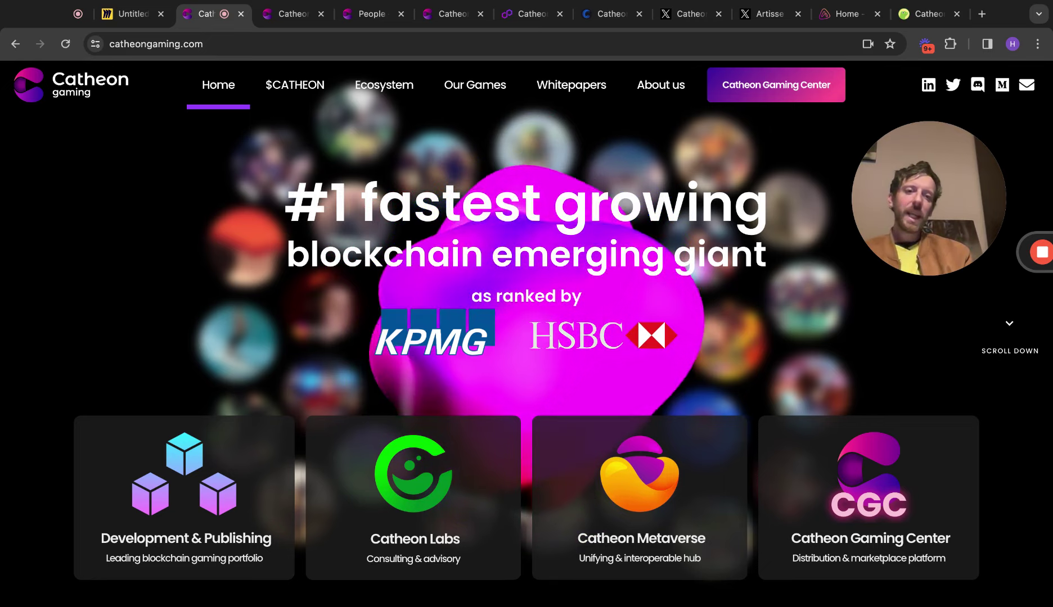
{"action": "scroll", "coordinate": [526, 329], "scroll_direction": "down", "scroll_amount": 2}
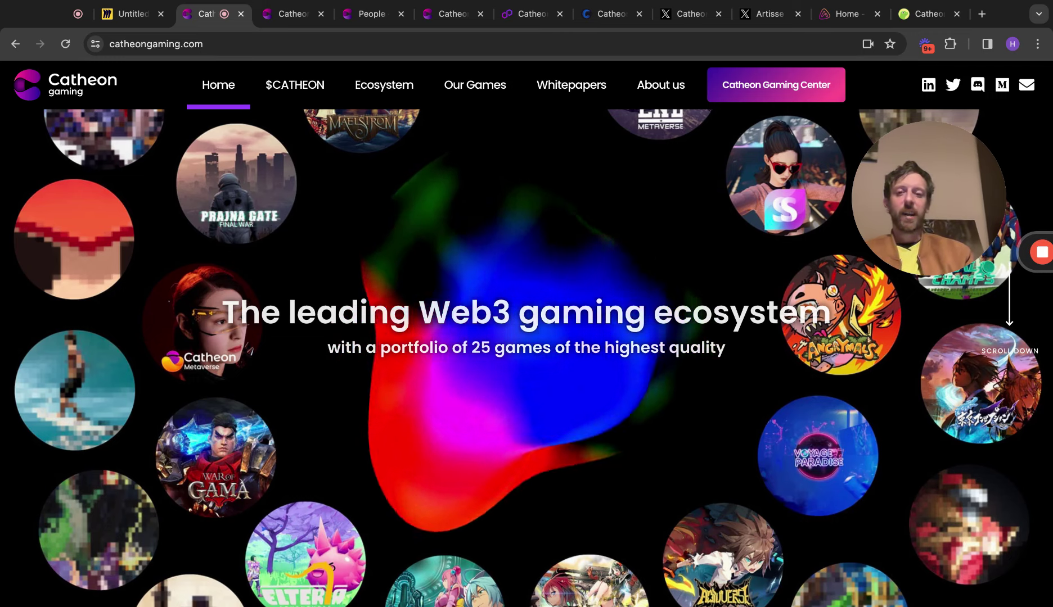
{"action": "scroll", "coordinate": [527, 353], "scroll_direction": "down", "scroll_amount": 5}
{"action": "scroll", "coordinate": [526, 353], "scroll_direction": "down", "scroll_amount": 2}
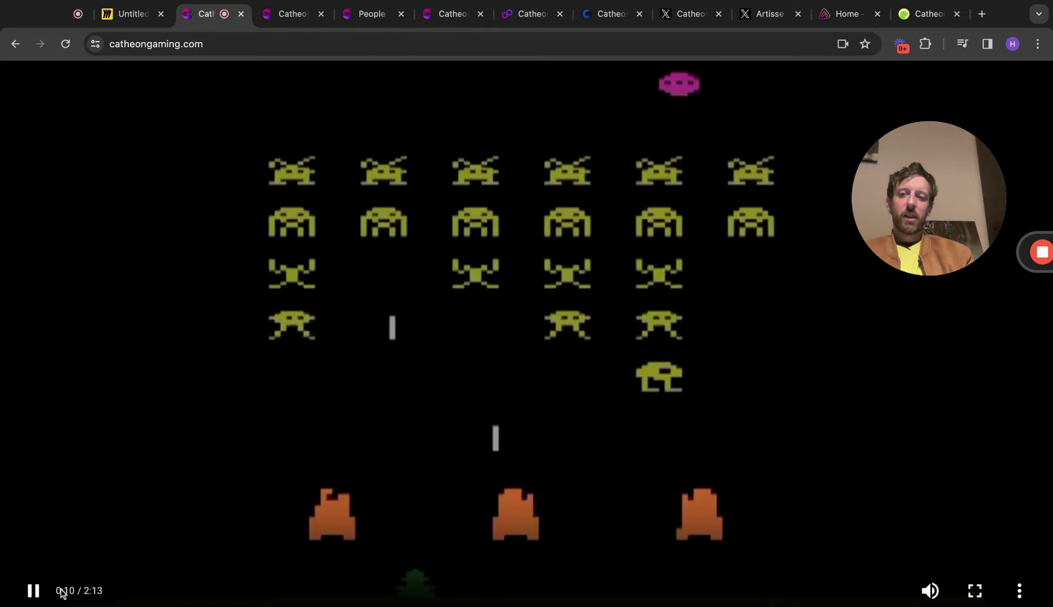
Pause the Catheon Gaming trailer video partway through.
{"action": "left_click", "coordinate": [34, 591]}
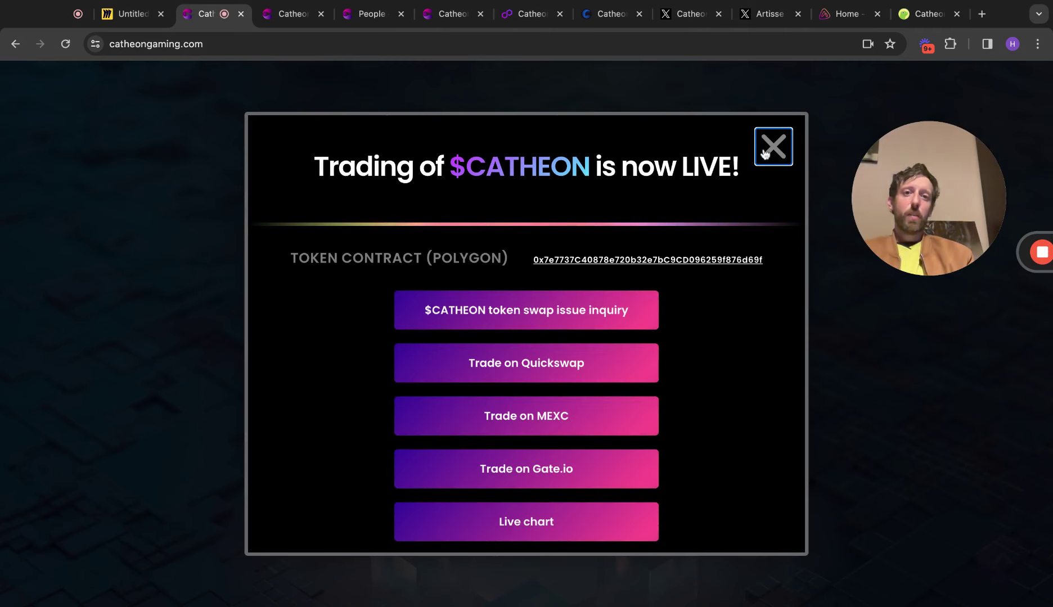
Dismiss the 'Trading of $CATHEON is now LIVE' popup on the home page.
{"action": "left_click", "coordinate": [765, 152]}
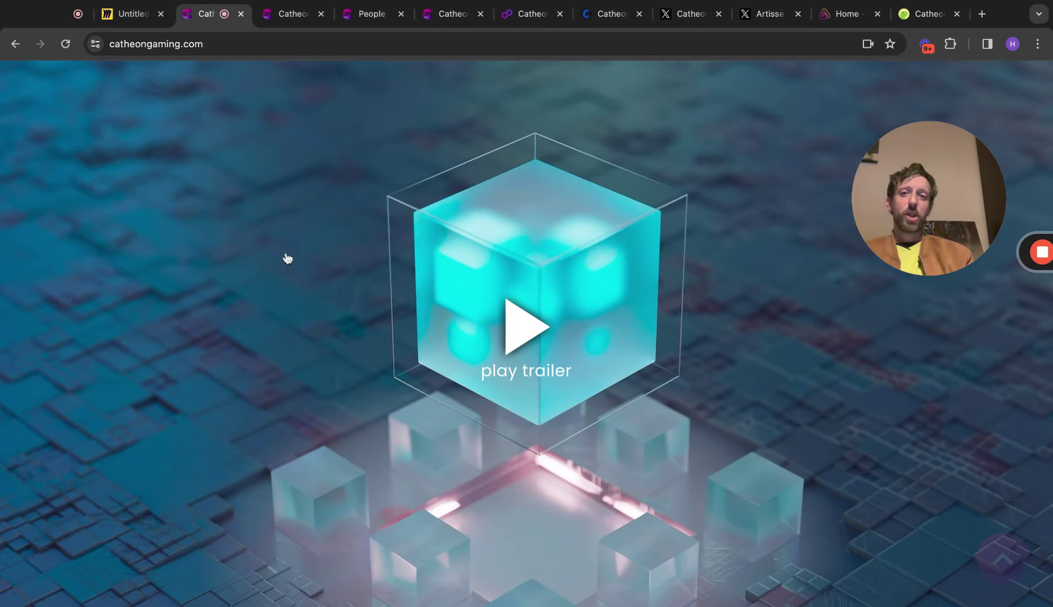
{"action": "scroll", "coordinate": [251, 272], "scroll_direction": "down", "scroll_amount": 2}
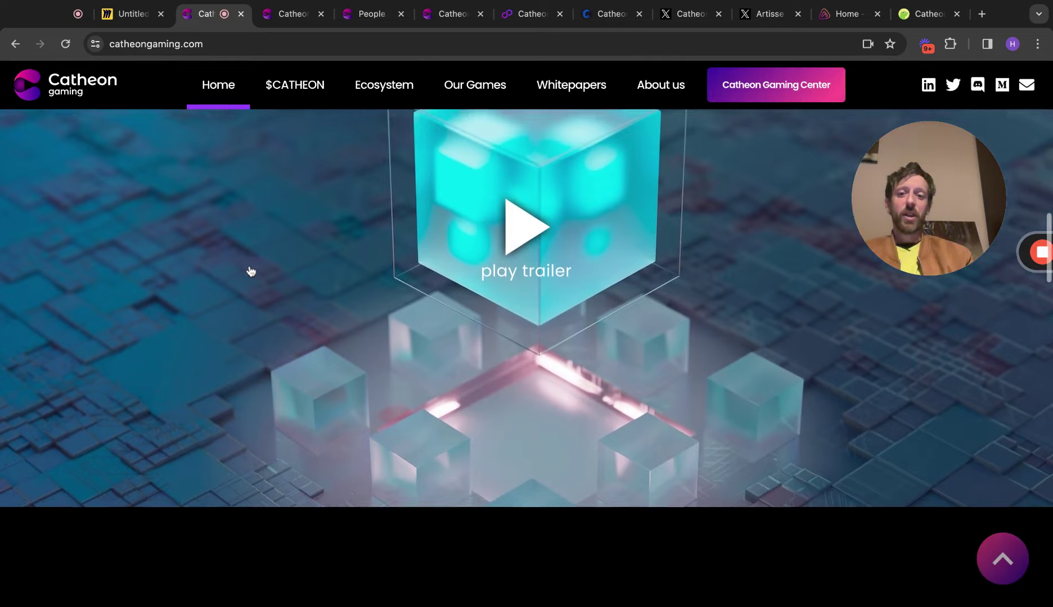
{"action": "scroll", "coordinate": [250, 272], "scroll_direction": "down", "scroll_amount": 3}
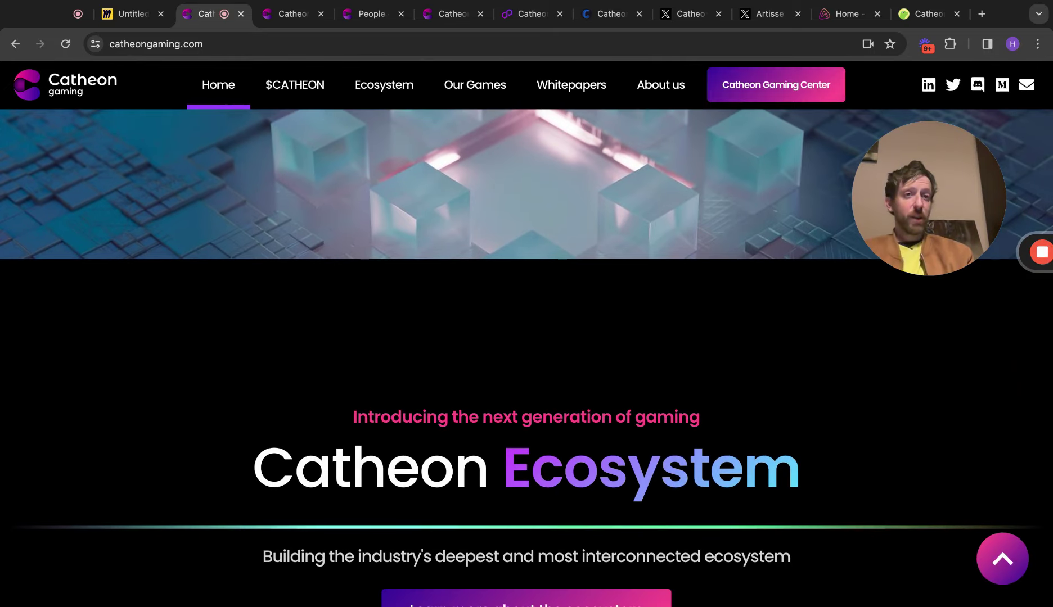
{"action": "scroll", "coordinate": [526, 329], "scroll_direction": "down", "scroll_amount": 2}
{"action": "scroll", "coordinate": [527, 358], "scroll_direction": "down", "scroll_amount": 1}
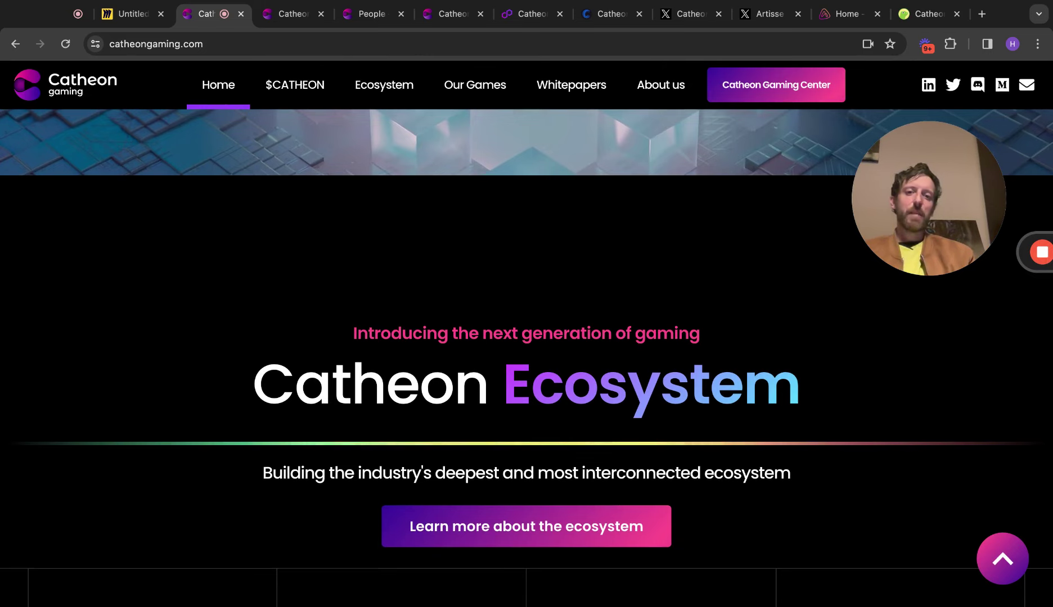
{"action": "scroll", "coordinate": [526, 358], "scroll_direction": "down", "scroll_amount": 1}
{"action": "scroll", "coordinate": [526, 358], "scroll_direction": "down", "scroll_amount": 2}
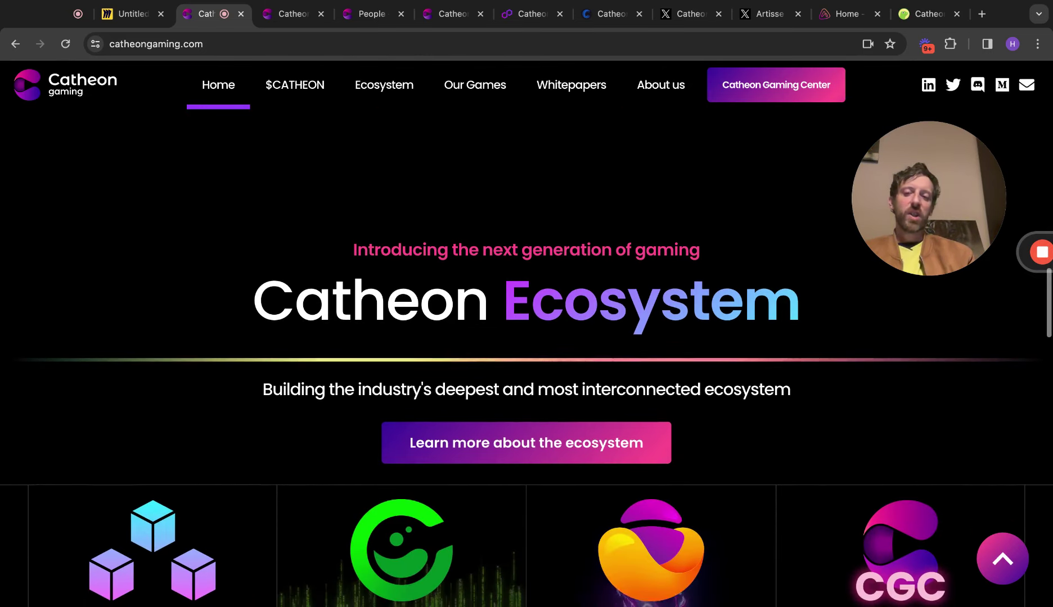
{"action": "scroll", "coordinate": [526, 358], "scroll_direction": "down", "scroll_amount": 2}
{"action": "scroll", "coordinate": [526, 358], "scroll_direction": "down", "scroll_amount": 1}
{"action": "scroll", "coordinate": [527, 358], "scroll_direction": "down", "scroll_amount": 1}
{"action": "scroll", "coordinate": [526, 359], "scroll_direction": "down", "scroll_amount": 1}
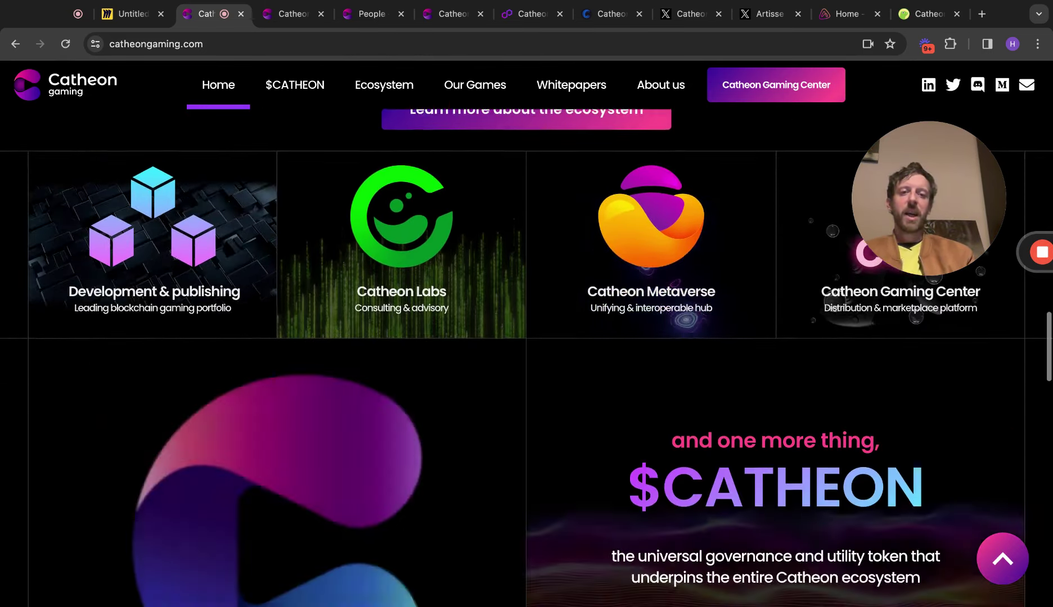
{"action": "scroll", "coordinate": [526, 359], "scroll_direction": "down", "scroll_amount": 2}
{"action": "scroll", "coordinate": [527, 358], "scroll_direction": "down", "scroll_amount": 1}
{"action": "scroll", "coordinate": [526, 359], "scroll_direction": "down", "scroll_amount": 1}
{"action": "scroll", "coordinate": [526, 358], "scroll_direction": "down", "scroll_amount": 1}
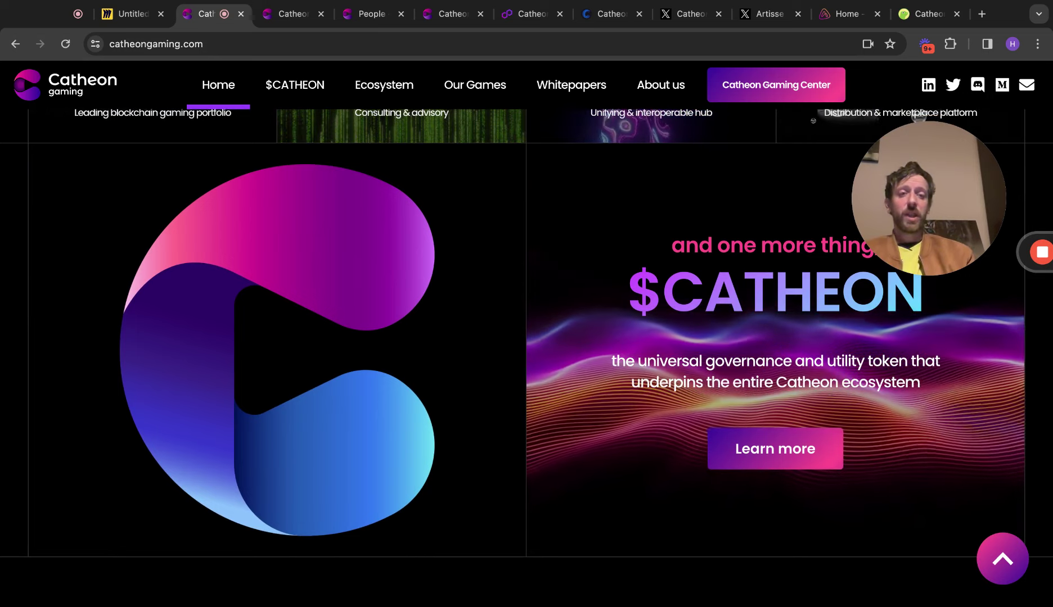
{"action": "scroll", "coordinate": [526, 358], "scroll_direction": "down", "scroll_amount": 1}
{"action": "scroll", "coordinate": [526, 358], "scroll_direction": "down", "scroll_amount": 1}
{"action": "scroll", "coordinate": [527, 358], "scroll_direction": "down", "scroll_amount": 3}
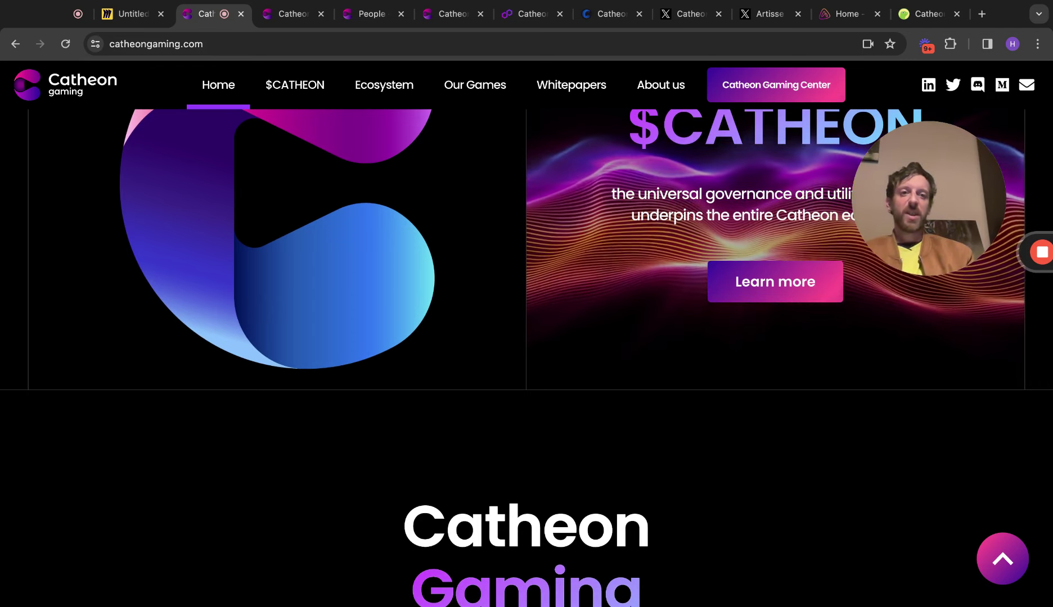
{"action": "scroll", "coordinate": [526, 358], "scroll_direction": "down", "scroll_amount": 1}
{"action": "scroll", "coordinate": [526, 359], "scroll_direction": "down", "scroll_amount": 1}
{"action": "scroll", "coordinate": [526, 358], "scroll_direction": "down", "scroll_amount": 2}
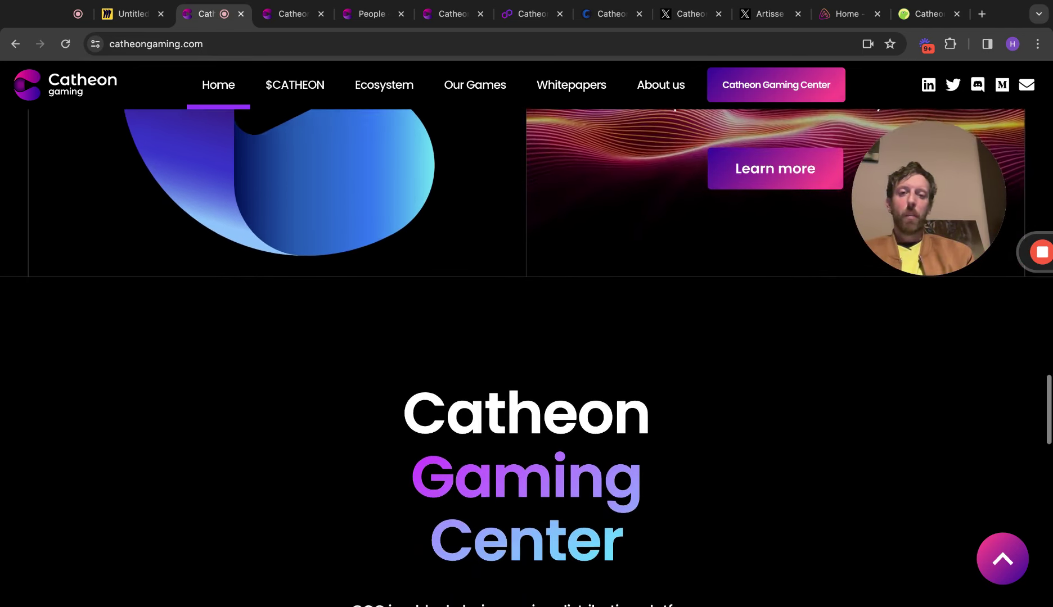
{"action": "scroll", "coordinate": [527, 358], "scroll_direction": "down", "scroll_amount": 1}
{"action": "scroll", "coordinate": [526, 358], "scroll_direction": "down", "scroll_amount": 1}
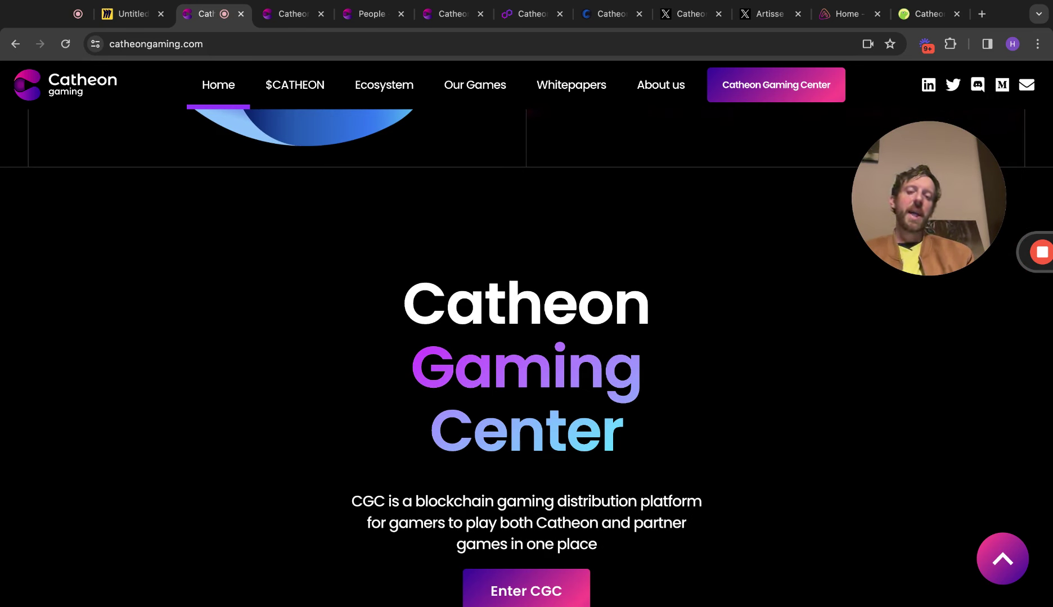
{"action": "scroll", "coordinate": [526, 358], "scroll_direction": "down", "scroll_amount": 1}
{"action": "scroll", "coordinate": [527, 358], "scroll_direction": "down", "scroll_amount": 1}
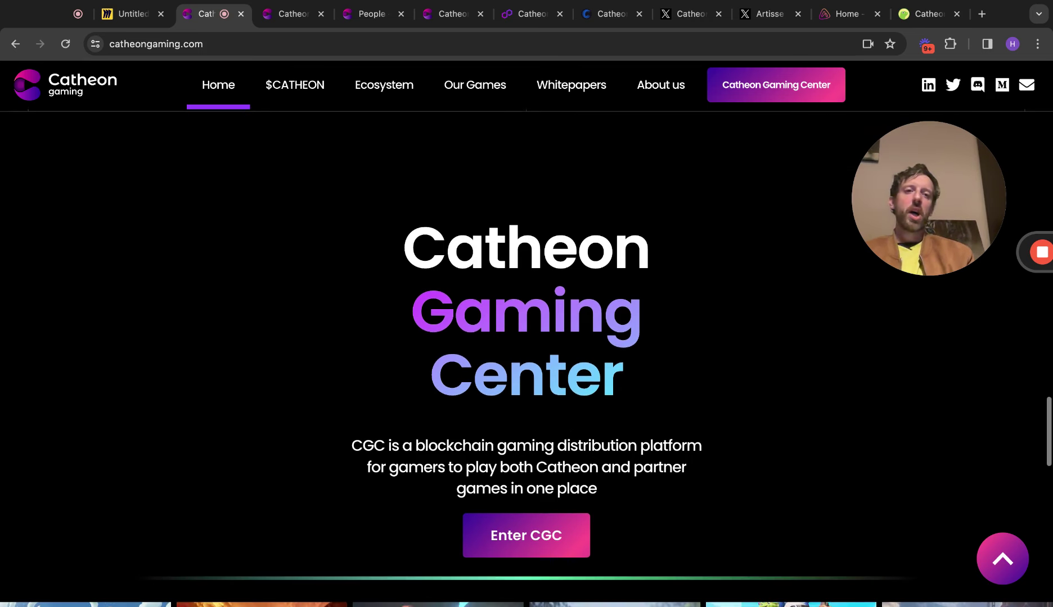
{"action": "scroll", "coordinate": [527, 359], "scroll_direction": "down", "scroll_amount": 1}
{"action": "scroll", "coordinate": [526, 358], "scroll_direction": "down", "scroll_amount": 1}
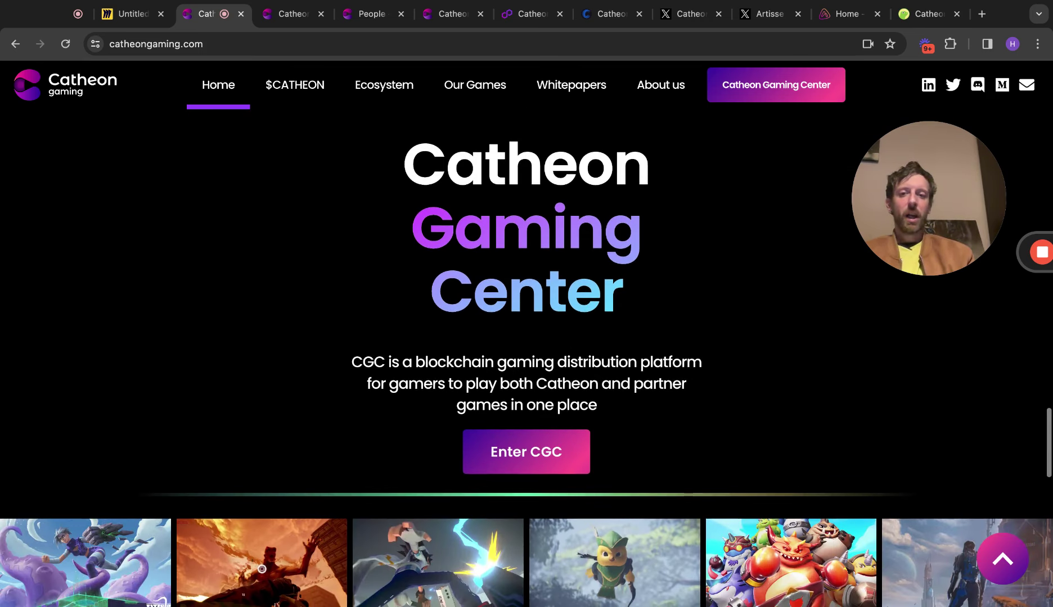
{"action": "scroll", "coordinate": [527, 359], "scroll_direction": "down", "scroll_amount": 1}
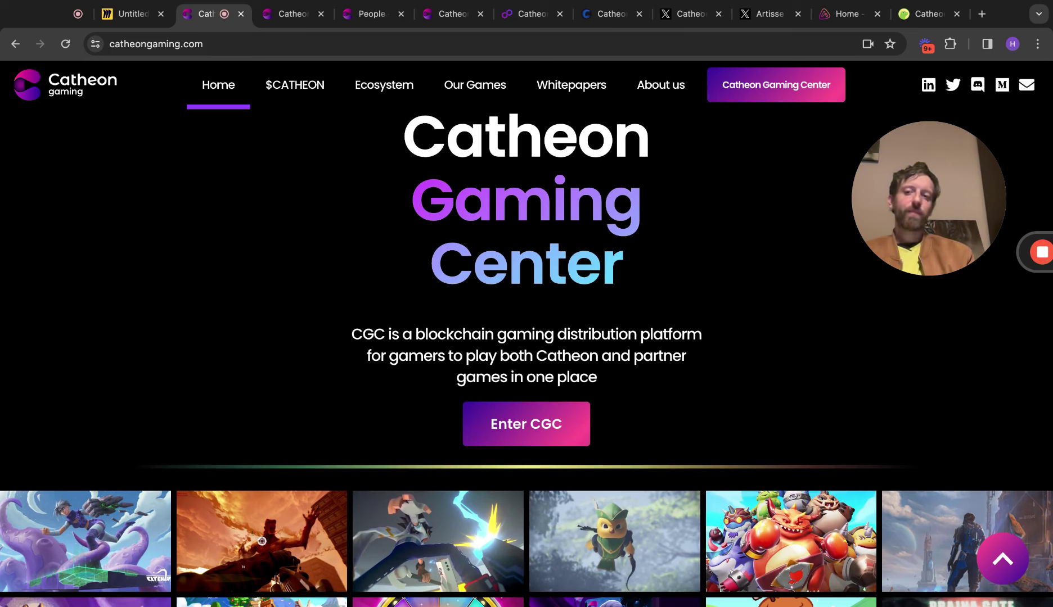
{"action": "scroll", "coordinate": [527, 359], "scroll_direction": "down", "scroll_amount": 1}
{"action": "scroll", "coordinate": [526, 359], "scroll_direction": "down", "scroll_amount": 1}
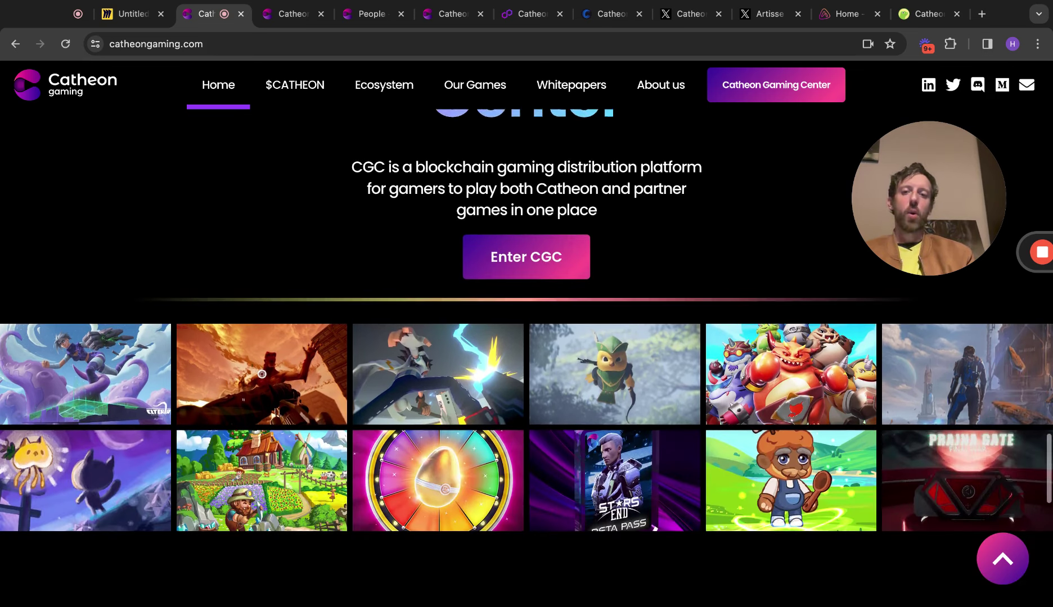
{"action": "scroll", "coordinate": [526, 359], "scroll_direction": "down", "scroll_amount": 1}
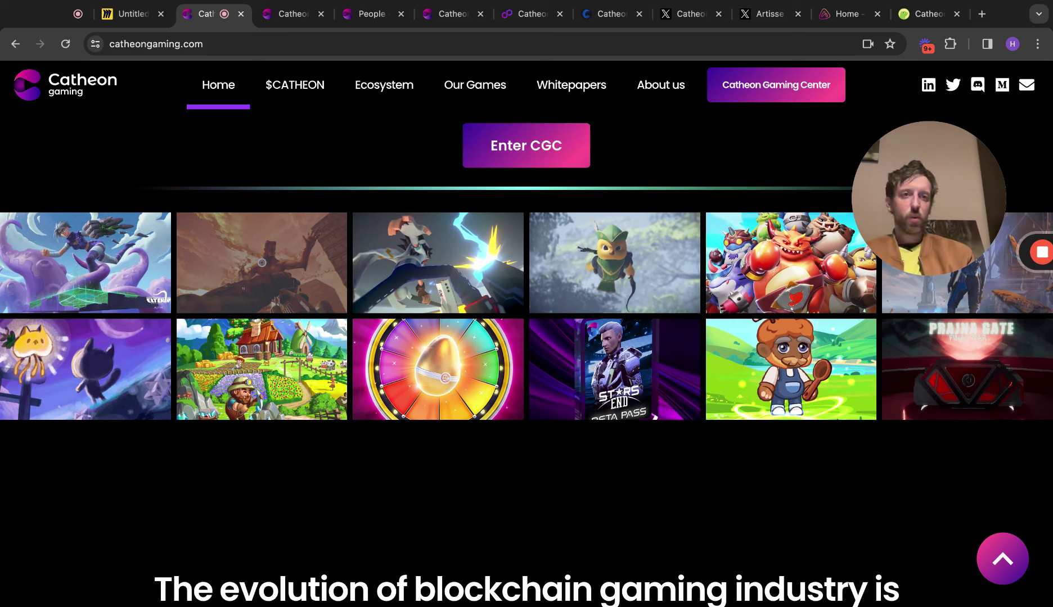
{"action": "scroll", "coordinate": [527, 359], "scroll_direction": "down", "scroll_amount": 1}
{"action": "scroll", "coordinate": [526, 358], "scroll_direction": "down", "scroll_amount": 1}
{"action": "scroll", "coordinate": [526, 358], "scroll_direction": "down", "scroll_amount": 1}
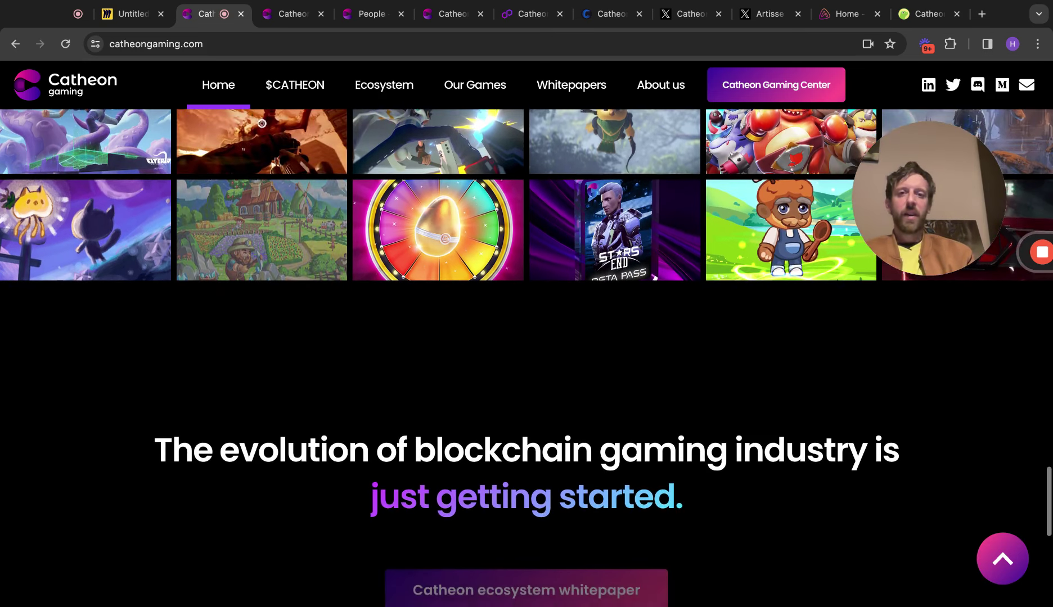
{"action": "scroll", "coordinate": [526, 358], "scroll_direction": "down", "scroll_amount": 1}
{"action": "scroll", "coordinate": [527, 358], "scroll_direction": "down", "scroll_amount": 1}
{"action": "scroll", "coordinate": [526, 358], "scroll_direction": "down", "scroll_amount": 1}
{"action": "scroll", "coordinate": [526, 358], "scroll_direction": "down", "scroll_amount": 1}
{"action": "scroll", "coordinate": [527, 359], "scroll_direction": "down", "scroll_amount": 1}
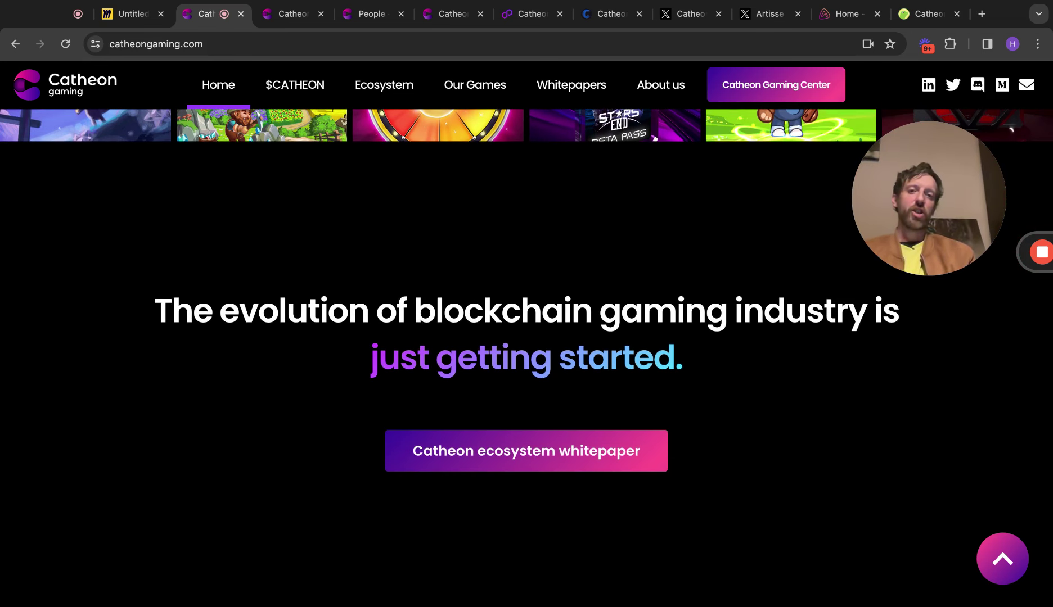
{"action": "scroll", "coordinate": [527, 359], "scroll_direction": "down", "scroll_amount": 1}
{"action": "scroll", "coordinate": [527, 358], "scroll_direction": "down", "scroll_amount": 1}
{"action": "scroll", "coordinate": [527, 358], "scroll_direction": "down", "scroll_amount": 3}
{"action": "scroll", "coordinate": [526, 358], "scroll_direction": "down", "scroll_amount": 2}
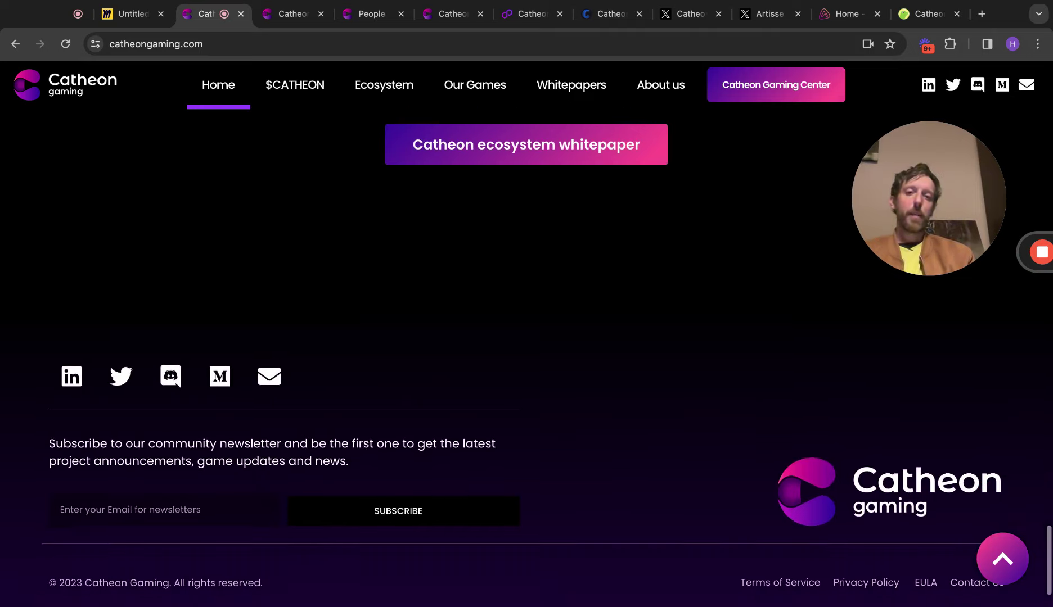
Switch to the app.catheongaming.com tab showing SolChicks under Featured Collections.
{"action": "left_click", "coordinate": [281, 16]}
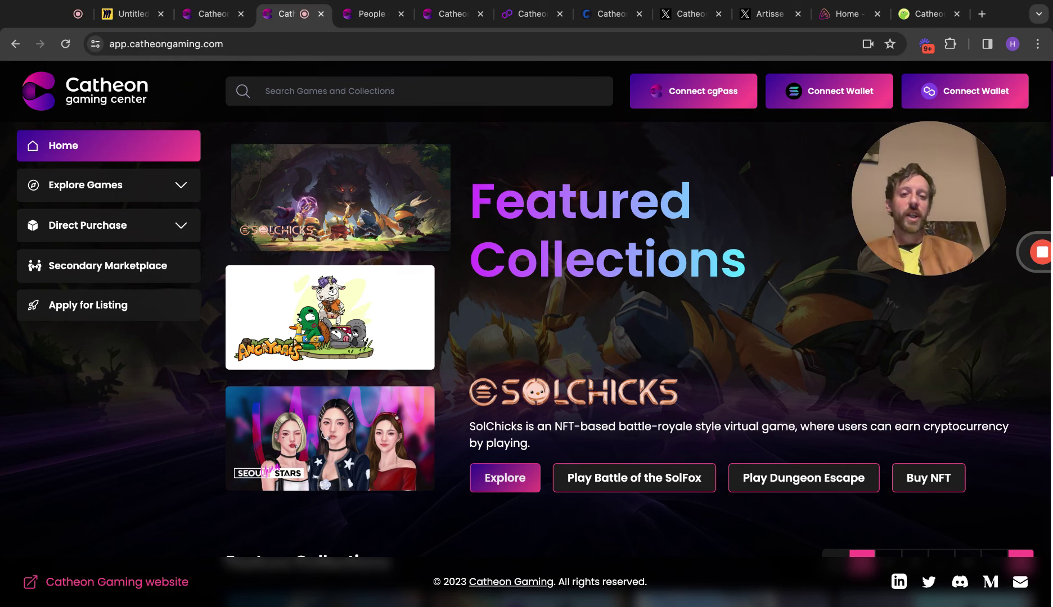
{"action": "scroll", "coordinate": [526, 362], "scroll_direction": "down", "scroll_amount": 3}
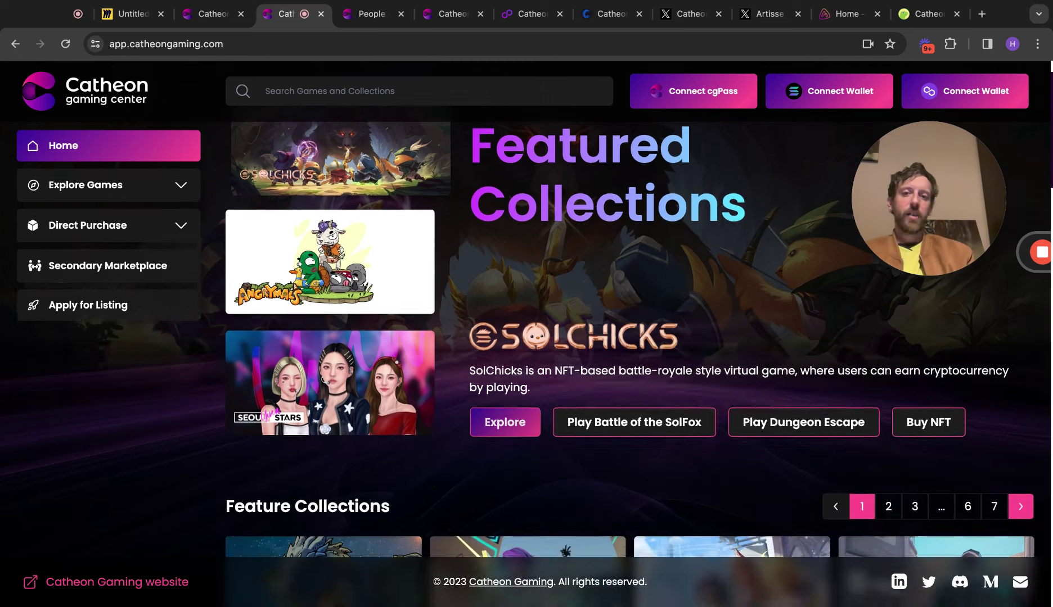
{"action": "scroll", "coordinate": [527, 363], "scroll_direction": "down", "scroll_amount": 2}
{"action": "scroll", "coordinate": [526, 363], "scroll_direction": "up", "scroll_amount": 1}
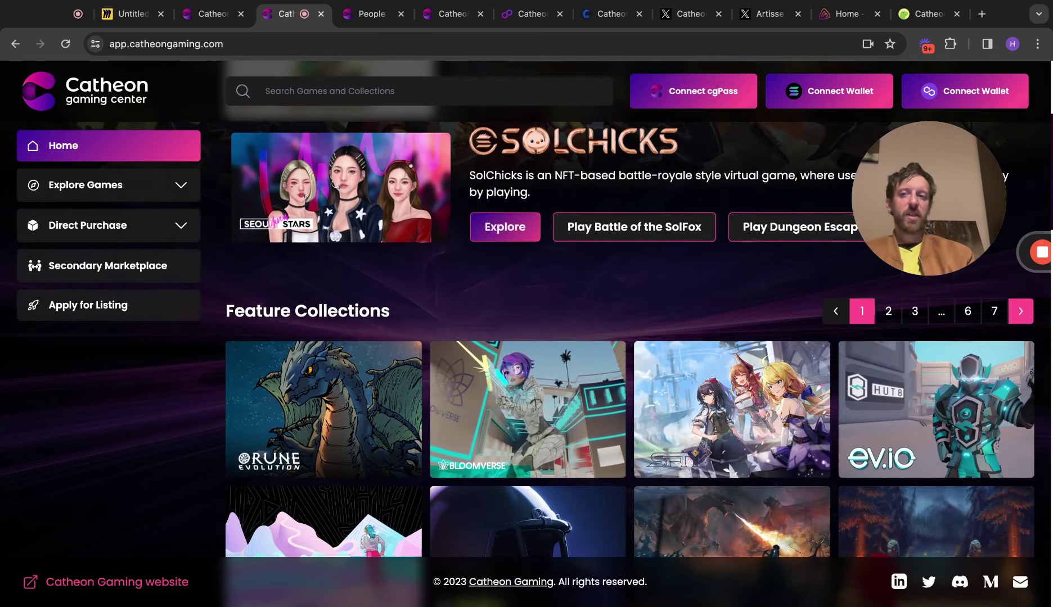
{"action": "scroll", "coordinate": [526, 362], "scroll_direction": "up", "scroll_amount": 1}
{"action": "scroll", "coordinate": [527, 362], "scroll_direction": "up", "scroll_amount": 1}
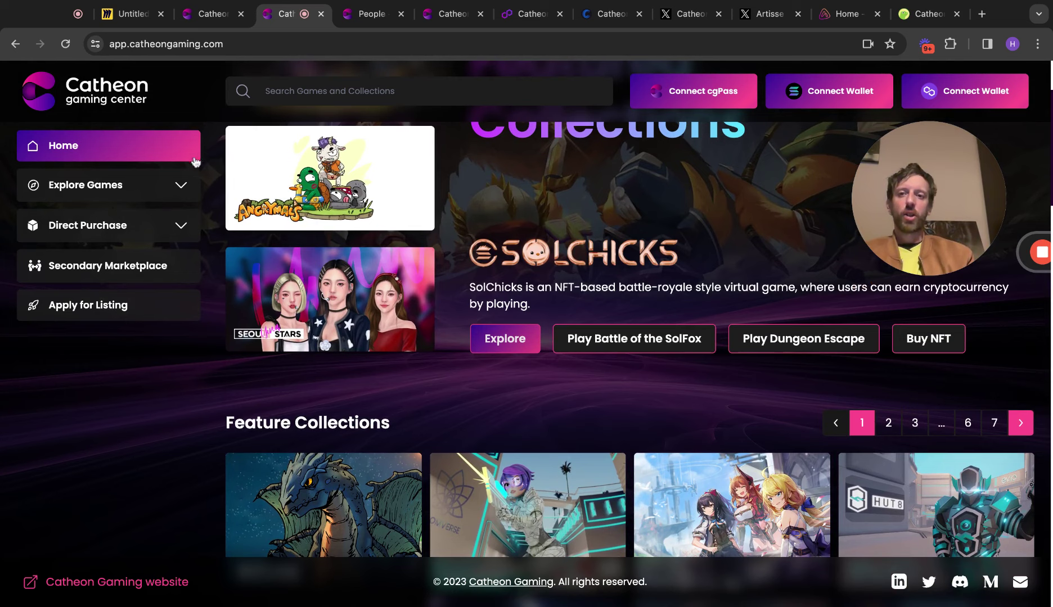
Expand Explore Games and browse the Catheon, All and Sport game collections.
{"action": "left_click", "coordinate": [181, 185]}
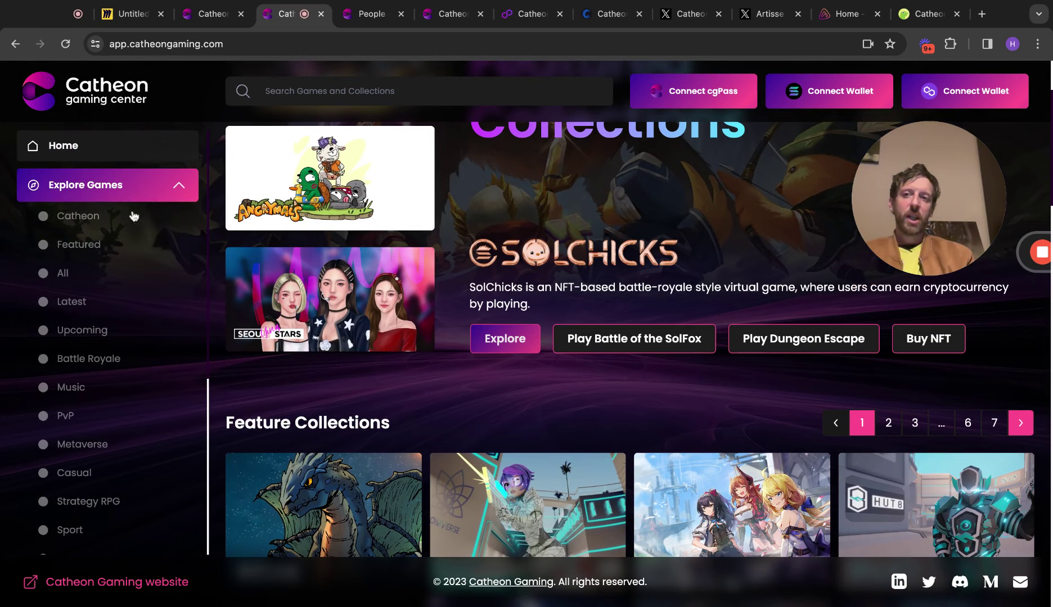
{"action": "left_click", "coordinate": [103, 224]}
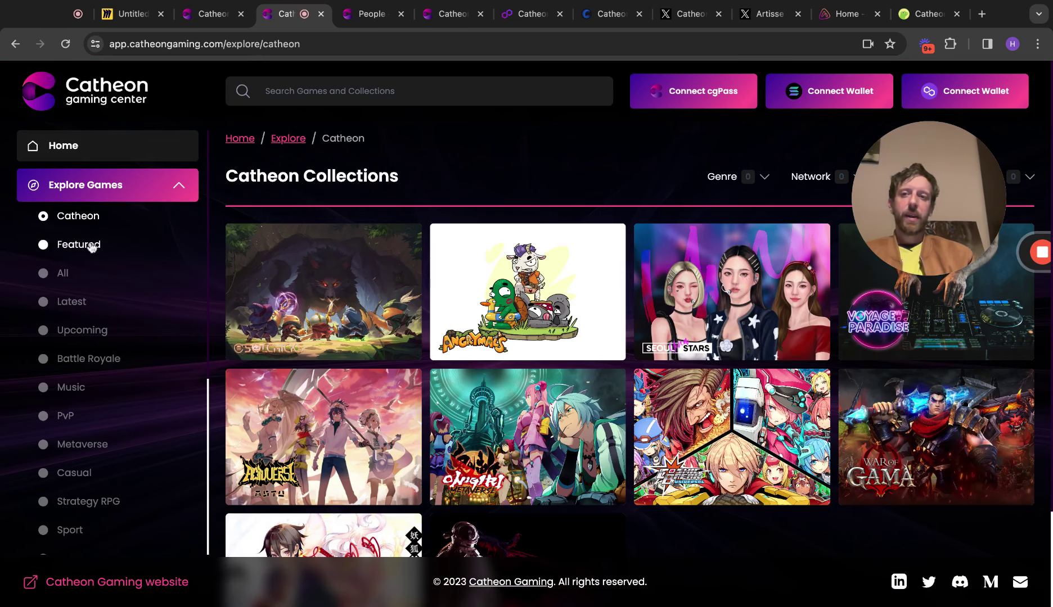
{"action": "left_click", "coordinate": [106, 201]}
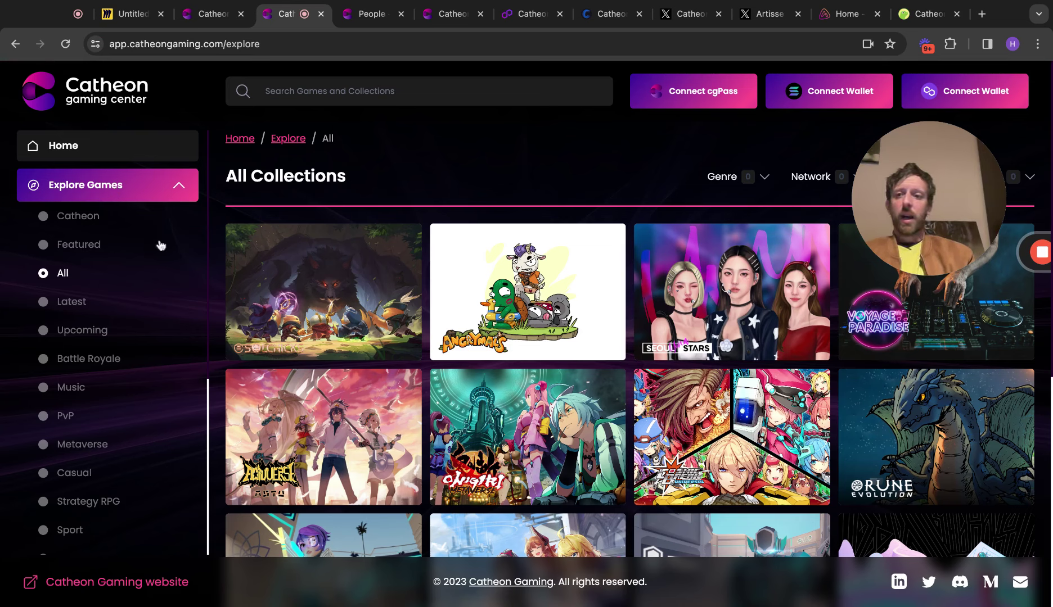
{"action": "left_click", "coordinate": [79, 530]}
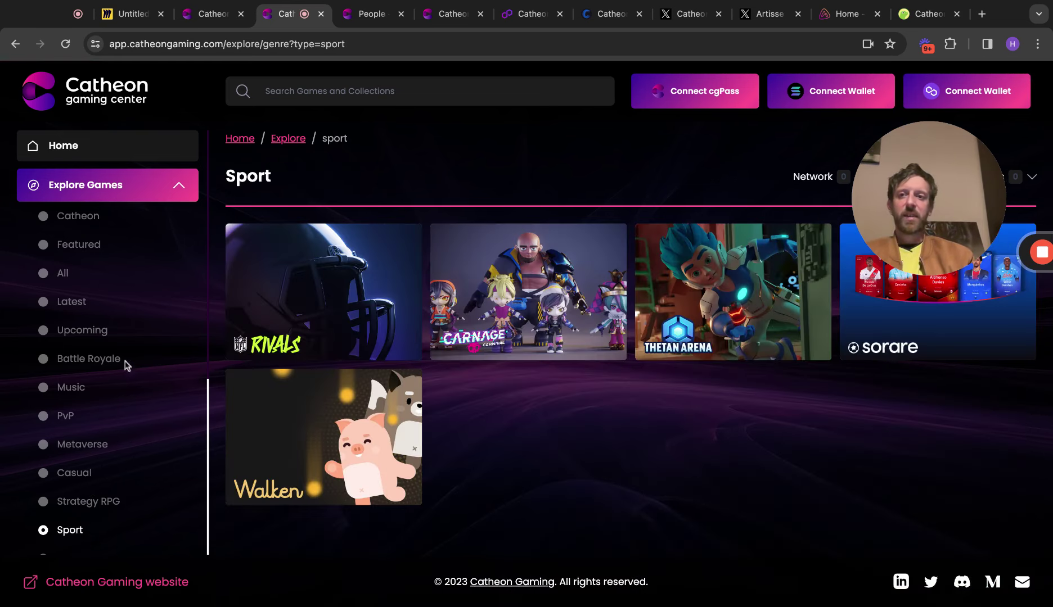
Return home, then open the Catheon Gaming Direct Purchase page listing the Black Pass.
{"action": "left_click", "coordinate": [113, 148]}
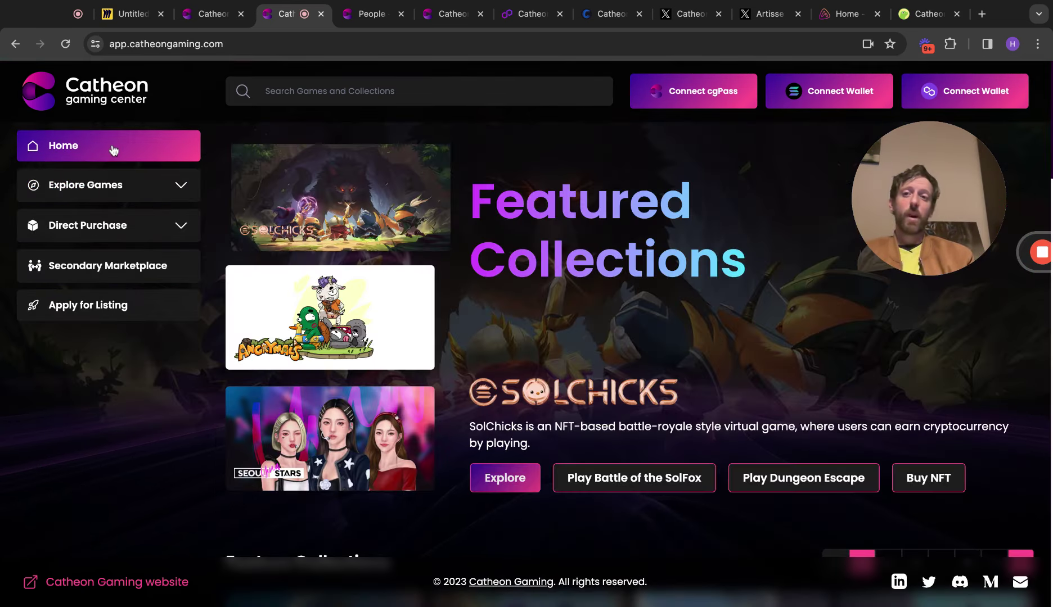
{"action": "left_click", "coordinate": [164, 192]}
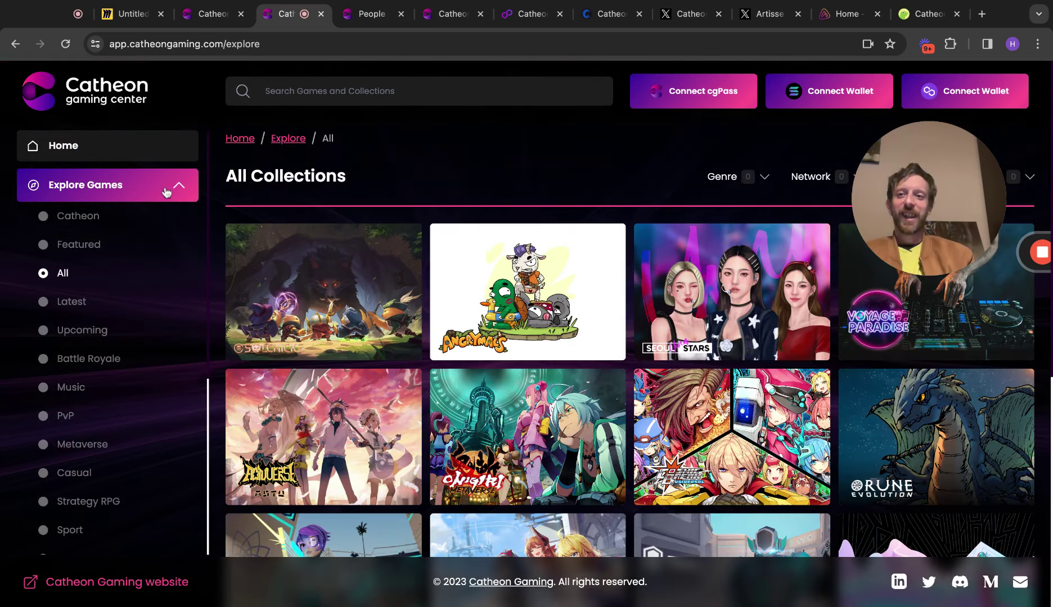
{"action": "left_click", "coordinate": [173, 182]}
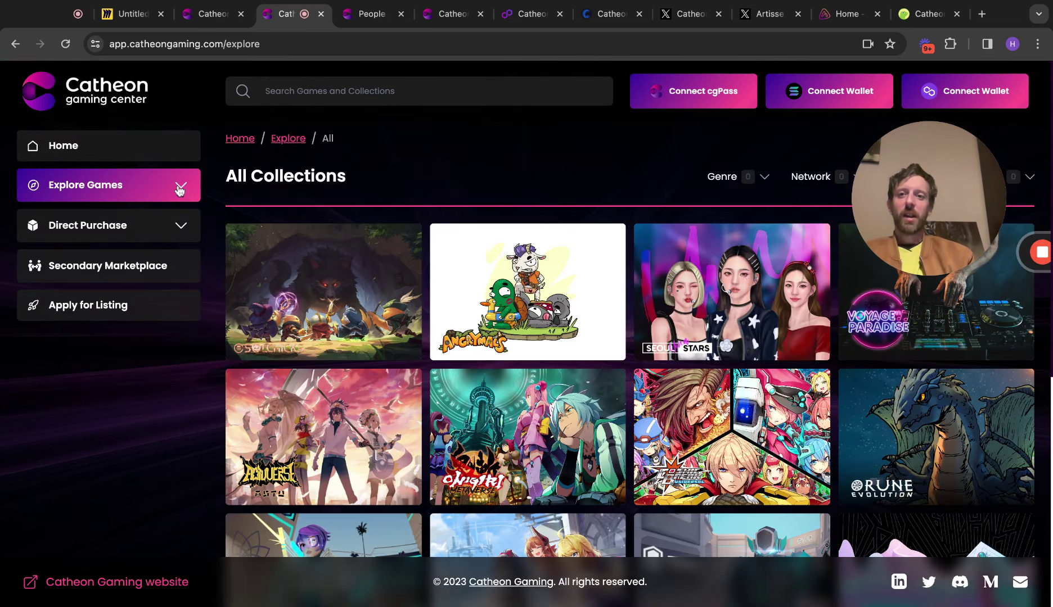
{"action": "left_click", "coordinate": [181, 226]}
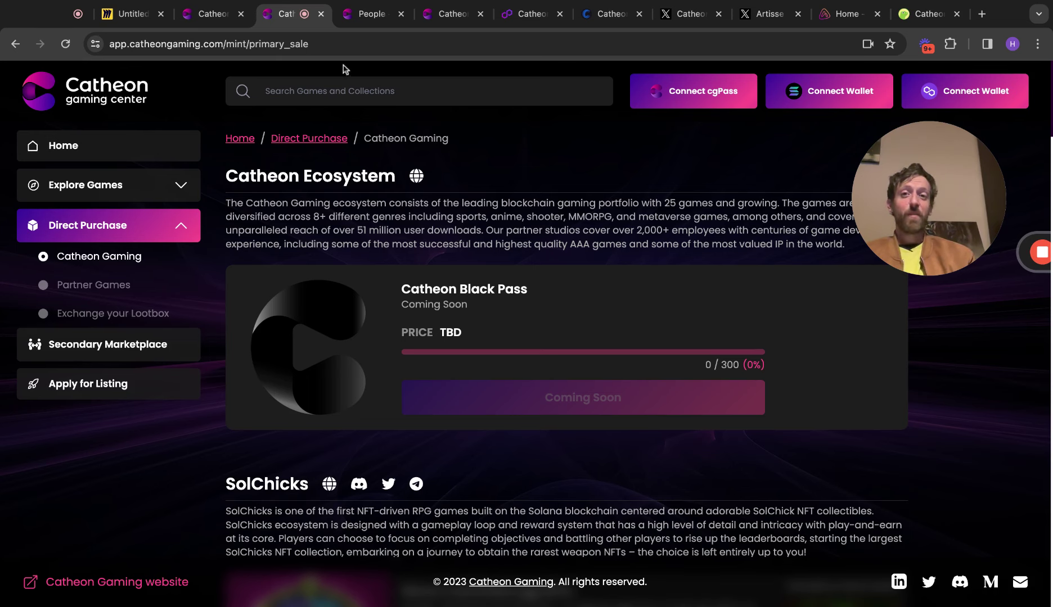
Switch to the Catheon Gaming People tab and reach the senior leadership profiles.
{"action": "left_click", "coordinate": [363, 16]}
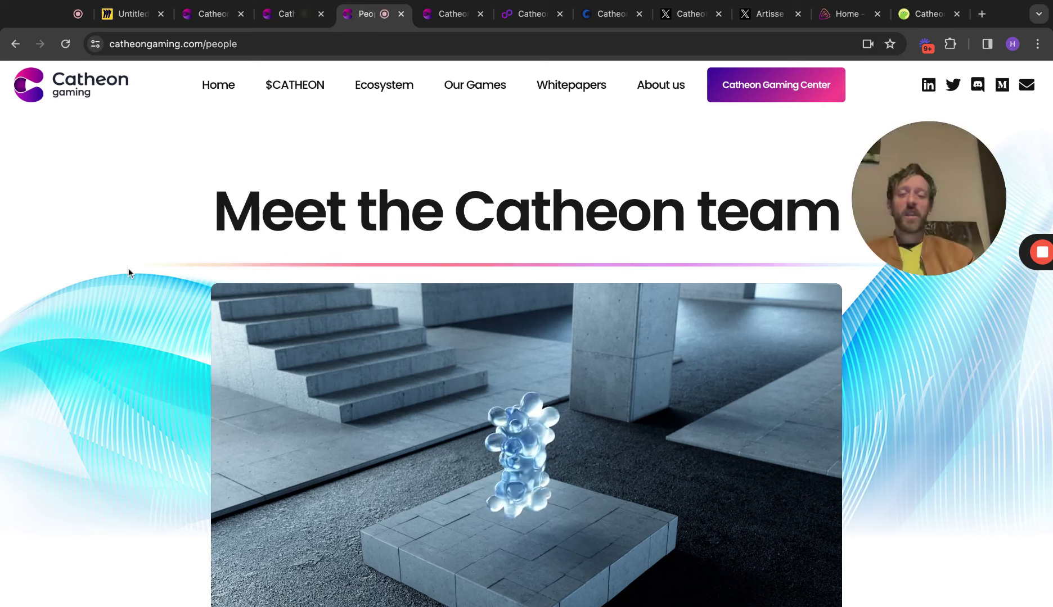
{"action": "scroll", "coordinate": [104, 341], "scroll_direction": "down", "scroll_amount": 1}
{"action": "scroll", "coordinate": [105, 341], "scroll_direction": "down", "scroll_amount": 1}
{"action": "scroll", "coordinate": [105, 341], "scroll_direction": "down", "scroll_amount": 1}
{"action": "scroll", "coordinate": [105, 341], "scroll_direction": "down", "scroll_amount": 2}
{"action": "scroll", "coordinate": [104, 341], "scroll_direction": "down", "scroll_amount": 2}
{"action": "scroll", "coordinate": [527, 358], "scroll_direction": "down", "scroll_amount": 2}
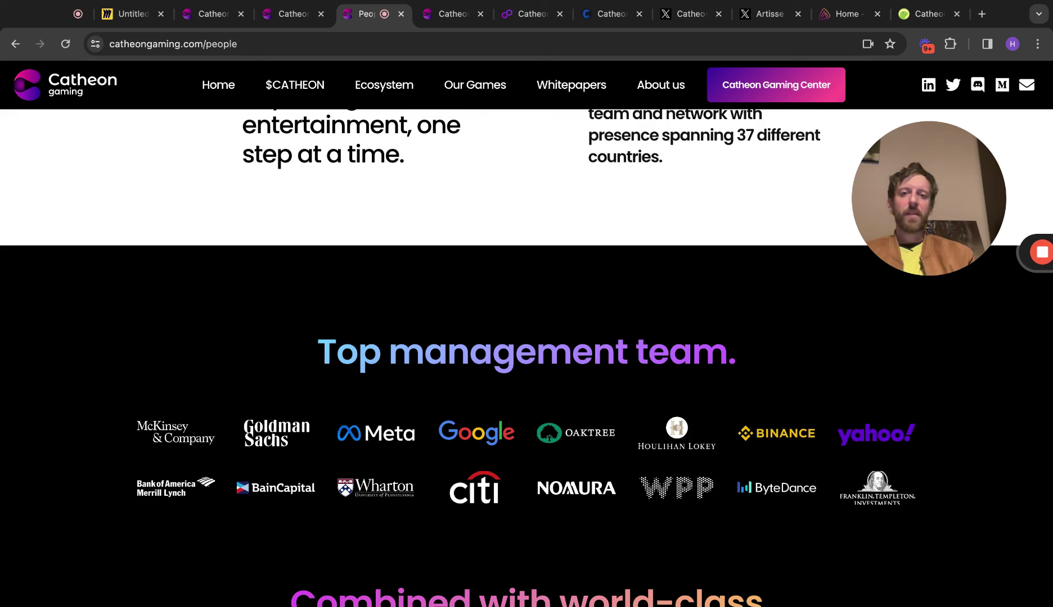
{"action": "scroll", "coordinate": [526, 358], "scroll_direction": "down", "scroll_amount": 1}
{"action": "scroll", "coordinate": [526, 359], "scroll_direction": "down", "scroll_amount": 1}
{"action": "scroll", "coordinate": [527, 359], "scroll_direction": "down", "scroll_amount": 1}
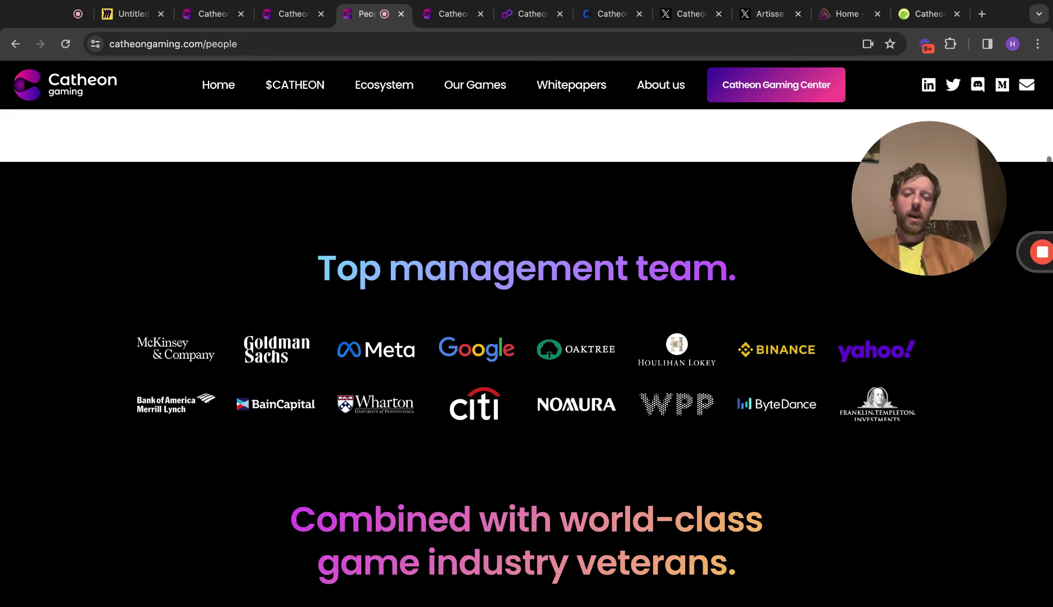
{"action": "scroll", "coordinate": [526, 358], "scroll_direction": "down", "scroll_amount": 2}
{"action": "scroll", "coordinate": [526, 358], "scroll_direction": "down", "scroll_amount": 2}
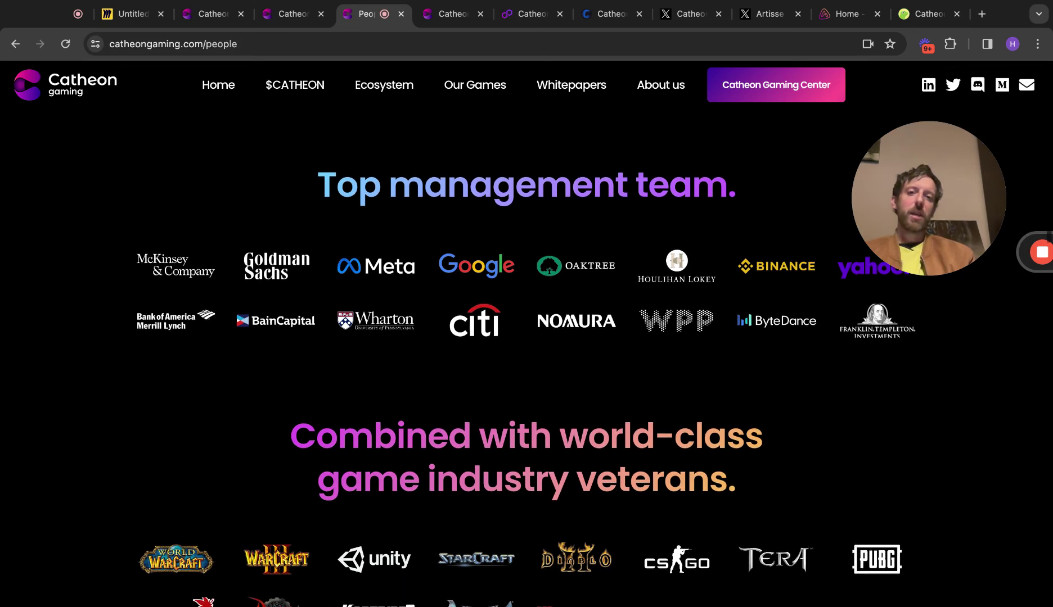
{"action": "scroll", "coordinate": [527, 358], "scroll_direction": "down", "scroll_amount": 1}
{"action": "scroll", "coordinate": [527, 358], "scroll_direction": "down", "scroll_amount": 1}
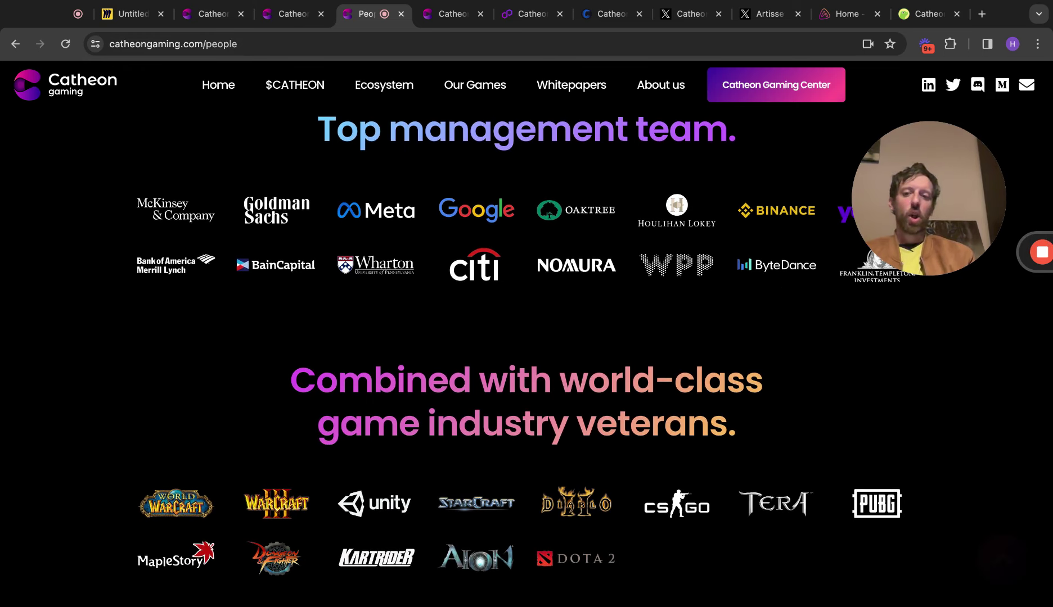
{"action": "scroll", "coordinate": [527, 358], "scroll_direction": "down", "scroll_amount": 1}
{"action": "scroll", "coordinate": [527, 358], "scroll_direction": "down", "scroll_amount": 1}
{"action": "scroll", "coordinate": [526, 358], "scroll_direction": "down", "scroll_amount": 1}
{"action": "scroll", "coordinate": [526, 359], "scroll_direction": "down", "scroll_amount": 4}
{"action": "scroll", "coordinate": [527, 358], "scroll_direction": "down", "scroll_amount": 1}
{"action": "scroll", "coordinate": [526, 358], "scroll_direction": "down", "scroll_amount": 1}
{"action": "scroll", "coordinate": [527, 358], "scroll_direction": "down", "scroll_amount": 4}
{"action": "scroll", "coordinate": [91, 358], "scroll_direction": "down", "scroll_amount": 2}
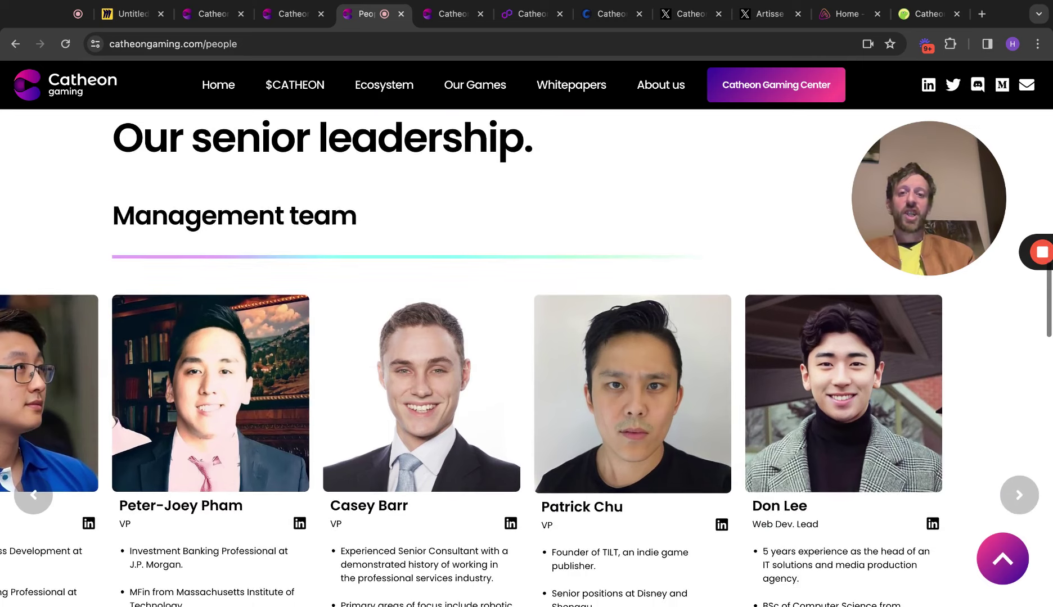
{"action": "scroll", "coordinate": [91, 358], "scroll_direction": "down", "scroll_amount": 1}
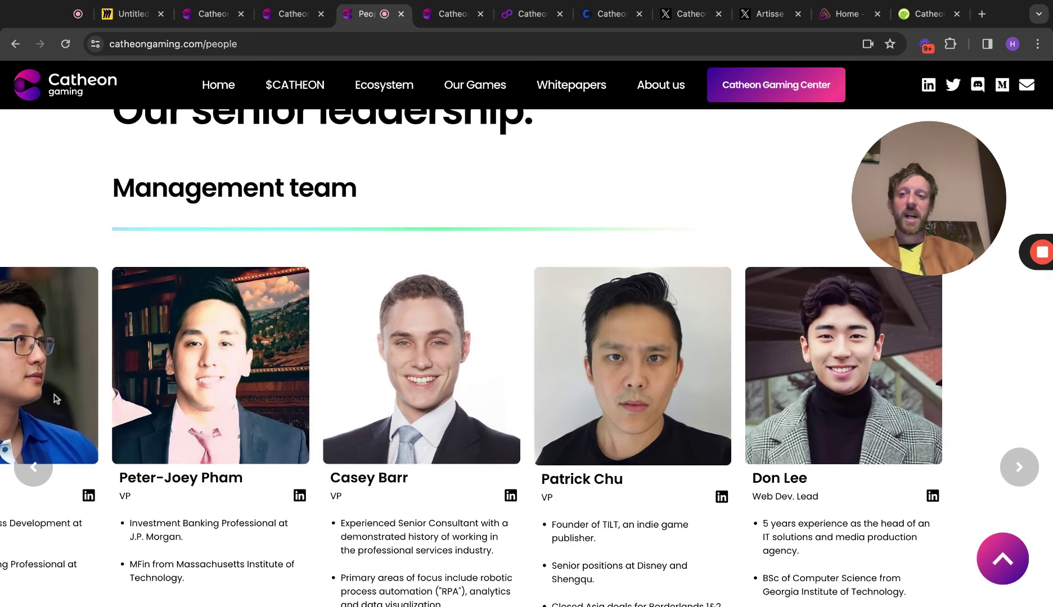
Page the management carousel back to Alex Xu and Jason Hung, then page back the advisory board.
{"action": "left_click", "coordinate": [34, 471]}
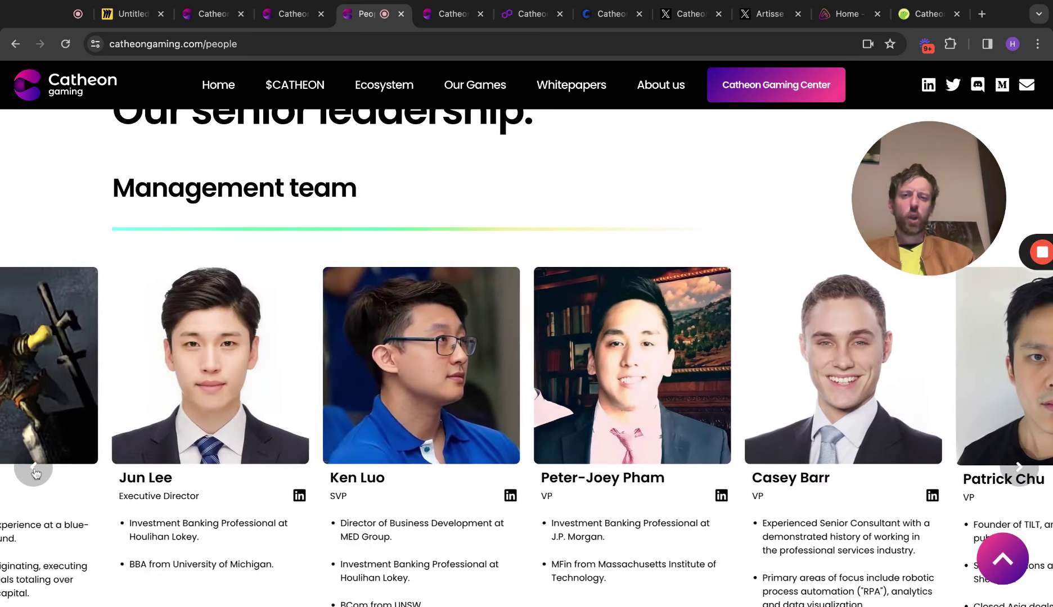
{"action": "left_click", "coordinate": [34, 471]}
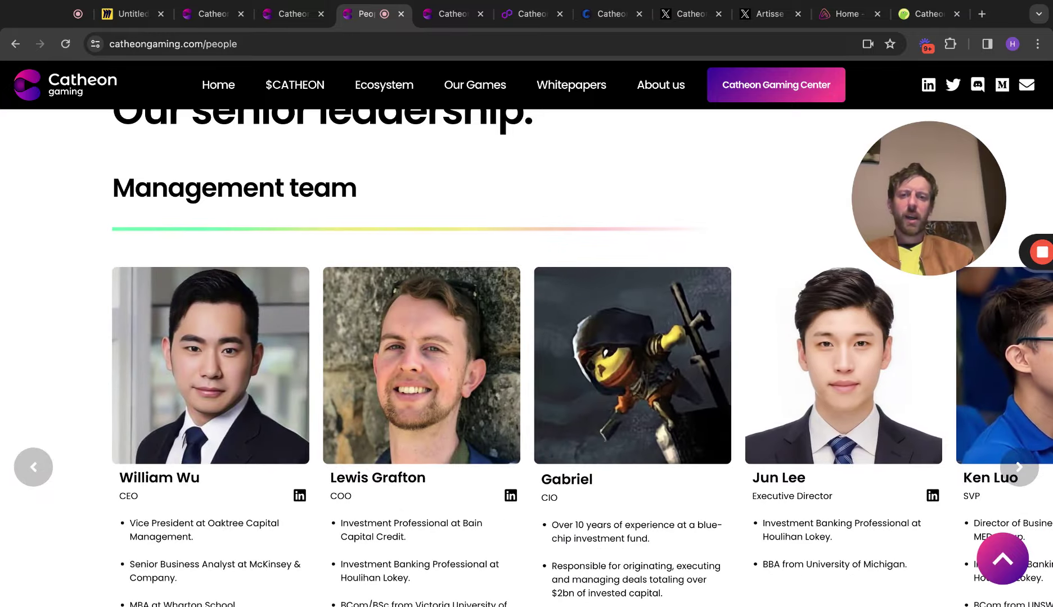
{"action": "scroll", "coordinate": [526, 358], "scroll_direction": "down", "scroll_amount": 1}
{"action": "scroll", "coordinate": [526, 358], "scroll_direction": "down", "scroll_amount": 1}
{"action": "scroll", "coordinate": [526, 359], "scroll_direction": "down", "scroll_amount": 2}
{"action": "scroll", "coordinate": [526, 358], "scroll_direction": "down", "scroll_amount": 2}
{"action": "scroll", "coordinate": [526, 358], "scroll_direction": "down", "scroll_amount": 1}
{"action": "scroll", "coordinate": [526, 358], "scroll_direction": "down", "scroll_amount": 1}
{"action": "scroll", "coordinate": [526, 358], "scroll_direction": "down", "scroll_amount": 2}
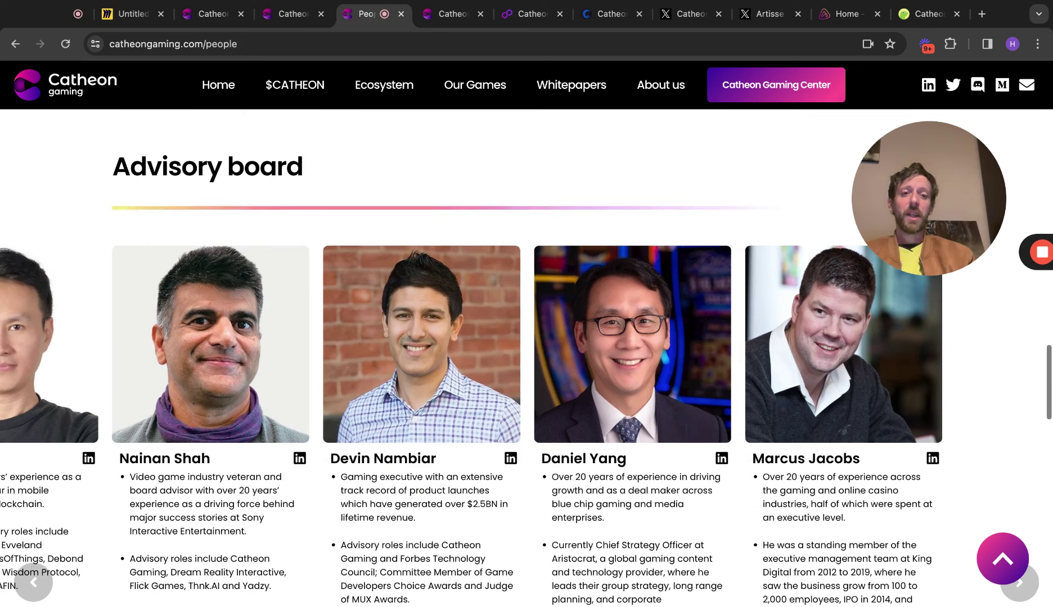
{"action": "scroll", "coordinate": [527, 358], "scroll_direction": "down", "scroll_amount": 1}
{"action": "scroll", "coordinate": [526, 358], "scroll_direction": "down", "scroll_amount": 1}
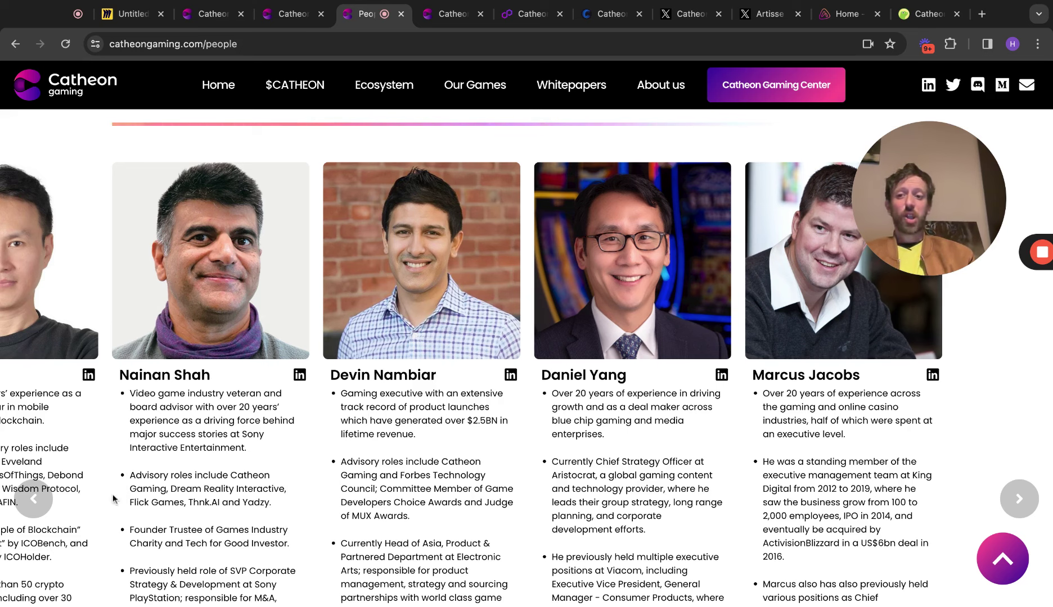
{"action": "left_click", "coordinate": [34, 501]}
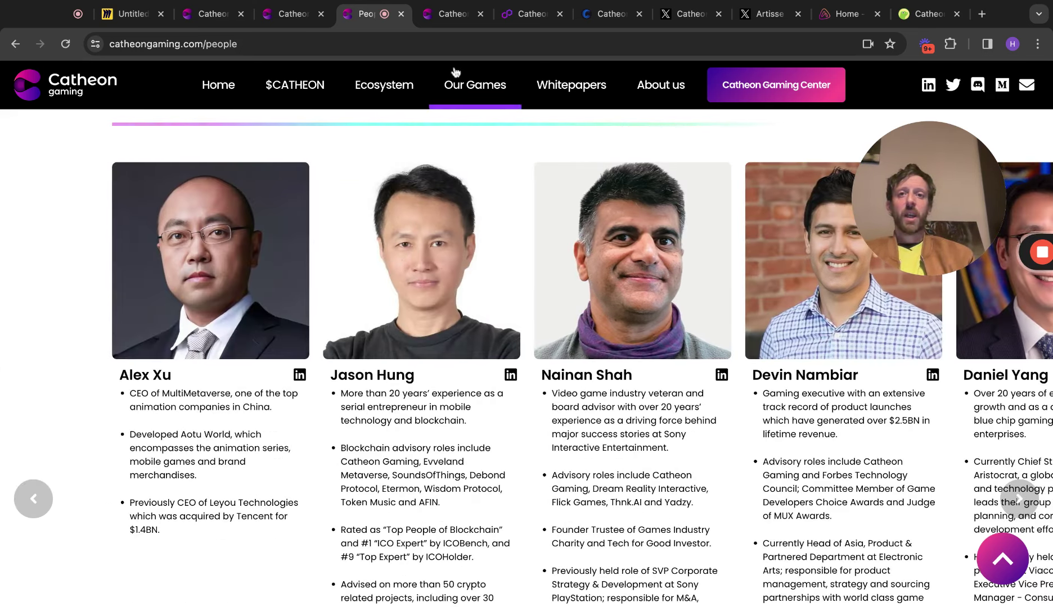
Switch to the Catheon Ecosystem whitepaper PDF and scroll to the page 7 HSBC/KPMG slide.
{"action": "left_click", "coordinate": [452, 14]}
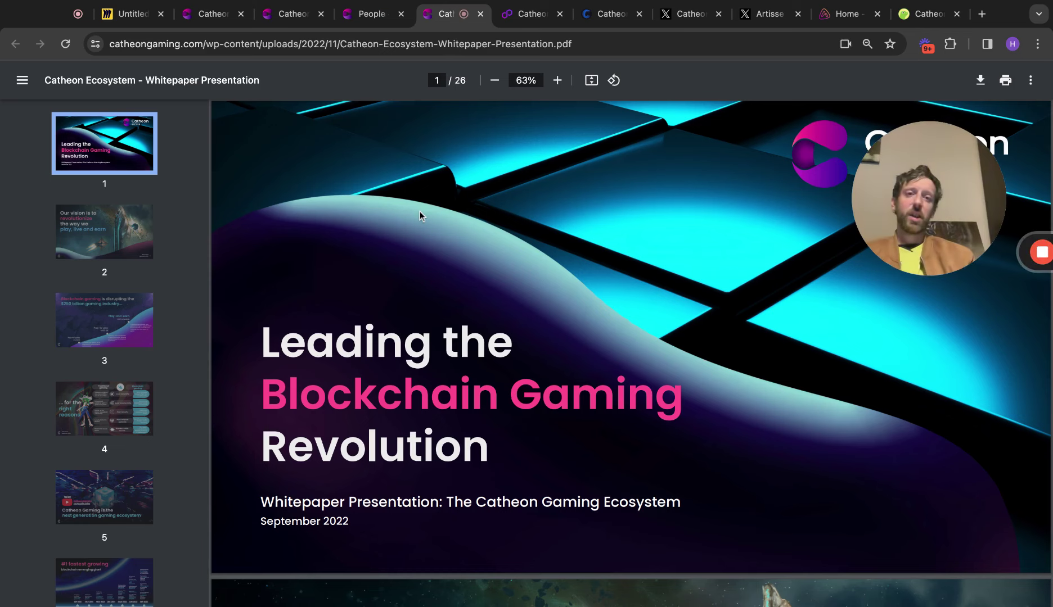
{"action": "scroll", "coordinate": [420, 211], "scroll_direction": "down", "scroll_amount": 2}
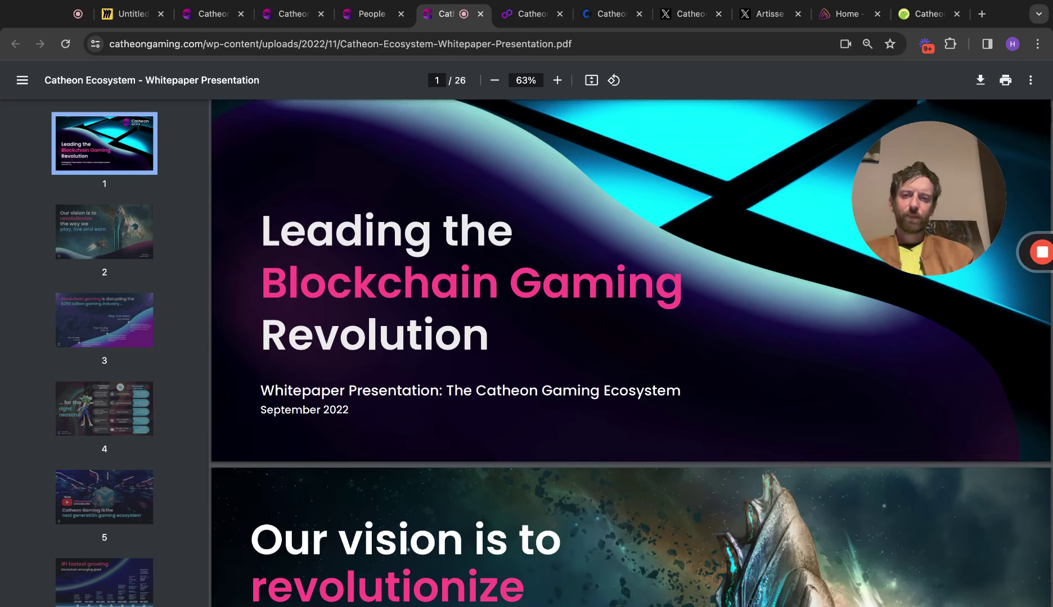
{"action": "scroll", "coordinate": [420, 212], "scroll_direction": "down", "scroll_amount": 3}
{"action": "scroll", "coordinate": [420, 211], "scroll_direction": "down", "scroll_amount": 1}
{"action": "scroll", "coordinate": [631, 354], "scroll_direction": "down", "scroll_amount": 2}
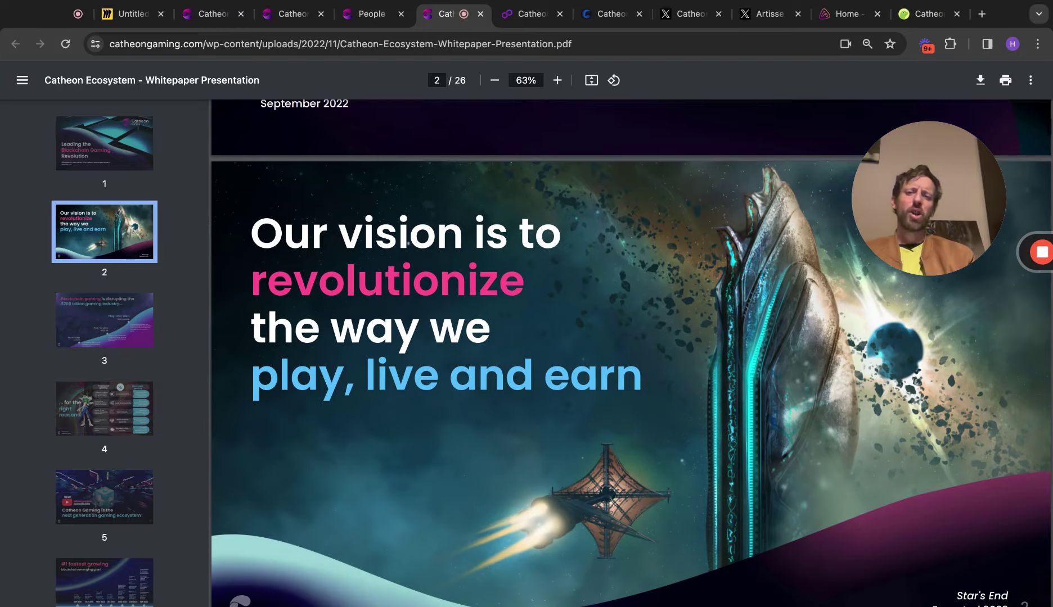
{"action": "scroll", "coordinate": [631, 354], "scroll_direction": "down", "scroll_amount": 3}
{"action": "scroll", "coordinate": [631, 354], "scroll_direction": "down", "scroll_amount": 1}
{"action": "scroll", "coordinate": [631, 354], "scroll_direction": "down", "scroll_amount": 1}
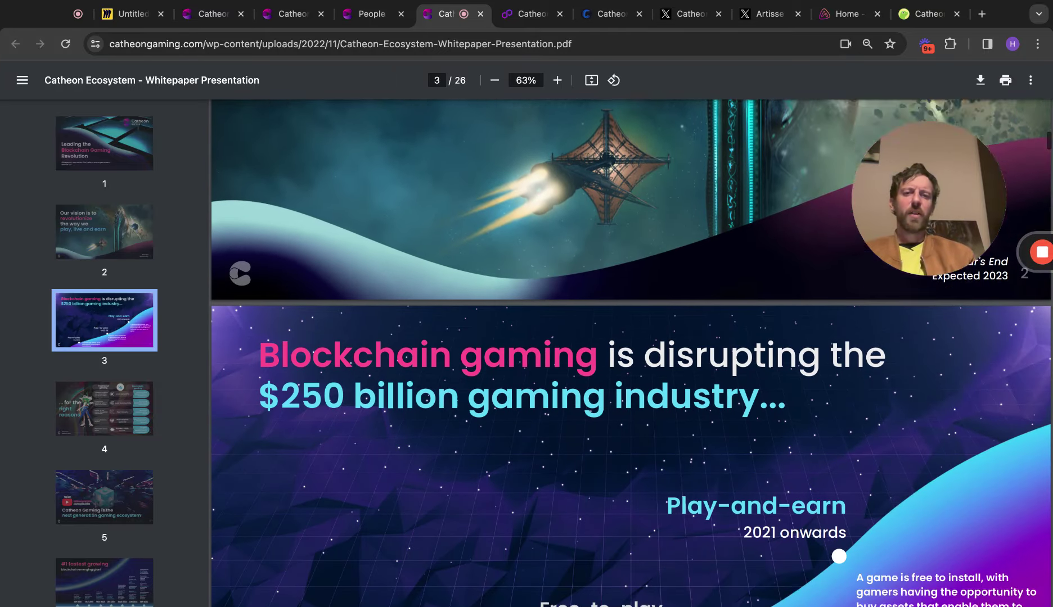
{"action": "scroll", "coordinate": [631, 354], "scroll_direction": "down", "scroll_amount": 2}
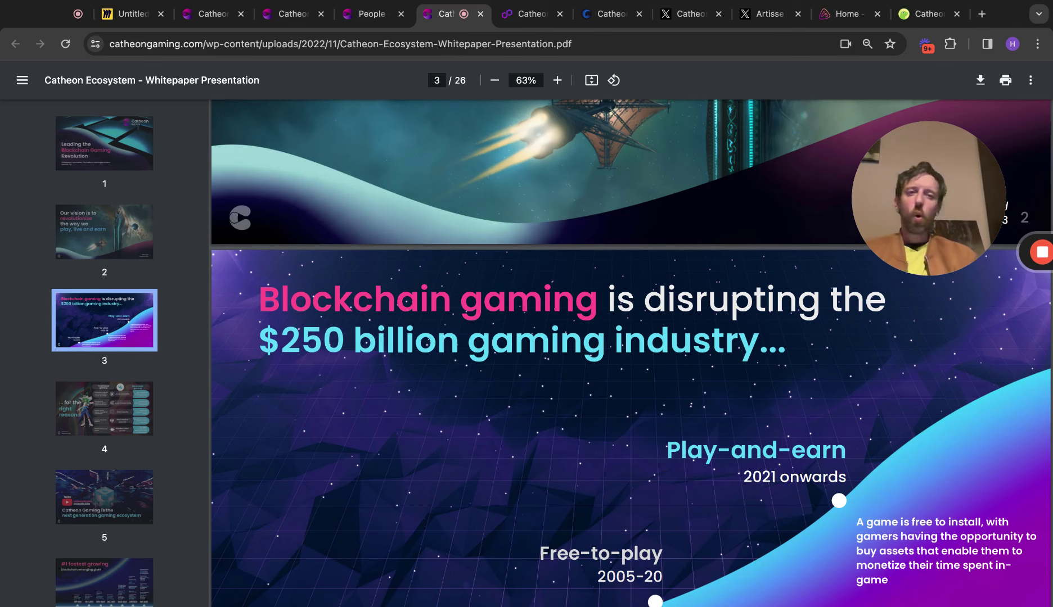
{"action": "scroll", "coordinate": [631, 353], "scroll_direction": "down", "scroll_amount": 1}
{"action": "scroll", "coordinate": [631, 354], "scroll_direction": "down", "scroll_amount": 2}
{"action": "scroll", "coordinate": [631, 354], "scroll_direction": "down", "scroll_amount": 2}
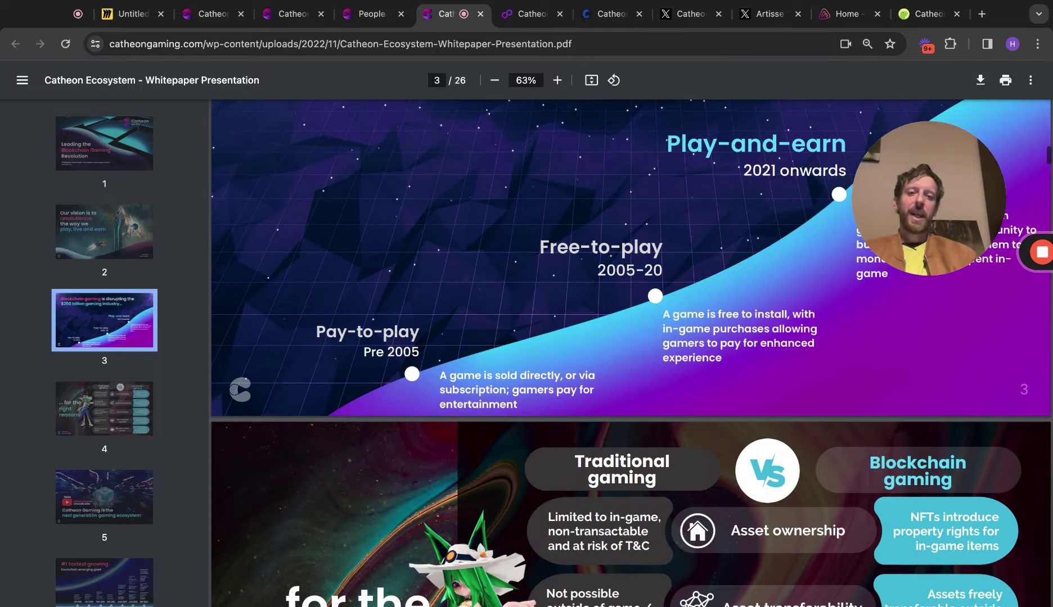
{"action": "scroll", "coordinate": [631, 353], "scroll_direction": "down", "scroll_amount": 1}
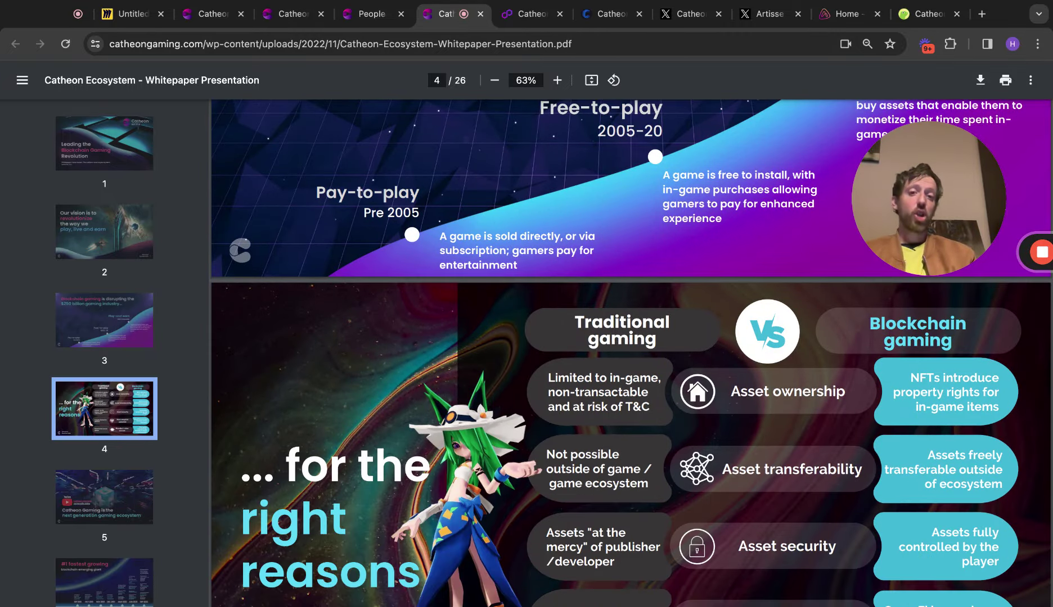
{"action": "scroll", "coordinate": [630, 353], "scroll_direction": "down", "scroll_amount": 1}
{"action": "scroll", "coordinate": [629, 354], "scroll_direction": "down", "scroll_amount": 1}
{"action": "scroll", "coordinate": [630, 354], "scroll_direction": "down", "scroll_amount": 1}
{"action": "scroll", "coordinate": [630, 353], "scroll_direction": "down", "scroll_amount": 1}
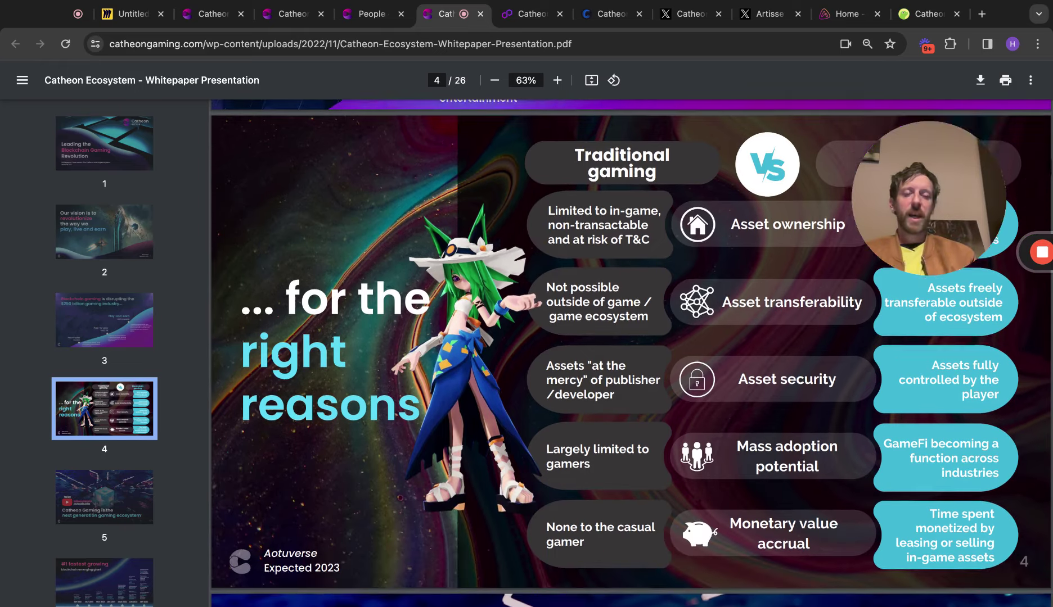
{"action": "scroll", "coordinate": [630, 353], "scroll_direction": "down", "scroll_amount": 2}
{"action": "scroll", "coordinate": [630, 353], "scroll_direction": "down", "scroll_amount": 1}
{"action": "scroll", "coordinate": [631, 353], "scroll_direction": "down", "scroll_amount": 3}
{"action": "scroll", "coordinate": [632, 353], "scroll_direction": "down", "scroll_amount": 4}
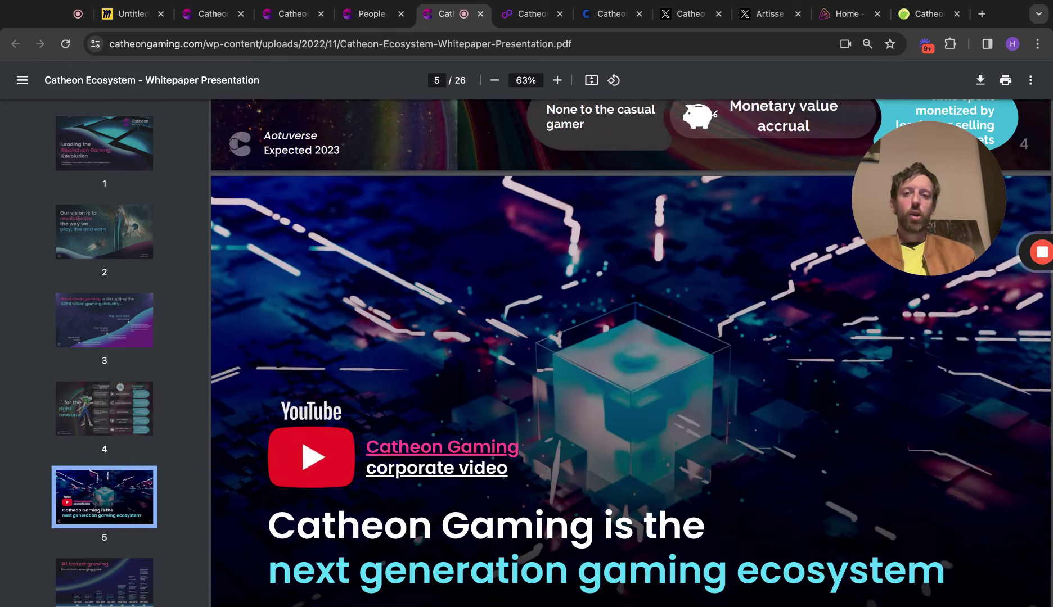
{"action": "scroll", "coordinate": [631, 353], "scroll_direction": "down", "scroll_amount": 1}
{"action": "scroll", "coordinate": [631, 353], "scroll_direction": "down", "scroll_amount": 4}
{"action": "scroll", "coordinate": [631, 353], "scroll_direction": "down", "scroll_amount": 2}
{"action": "scroll", "coordinate": [632, 353], "scroll_direction": "down", "scroll_amount": 1}
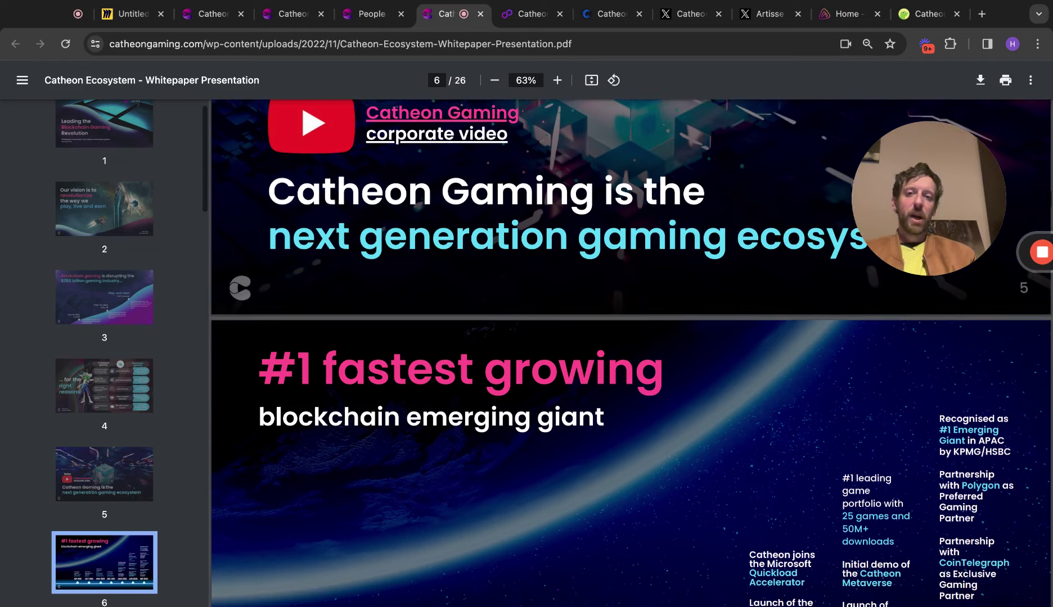
{"action": "scroll", "coordinate": [632, 353], "scroll_direction": "down", "scroll_amount": 1}
{"action": "scroll", "coordinate": [631, 354], "scroll_direction": "down", "scroll_amount": 1}
{"action": "scroll", "coordinate": [632, 353], "scroll_direction": "down", "scroll_amount": 1}
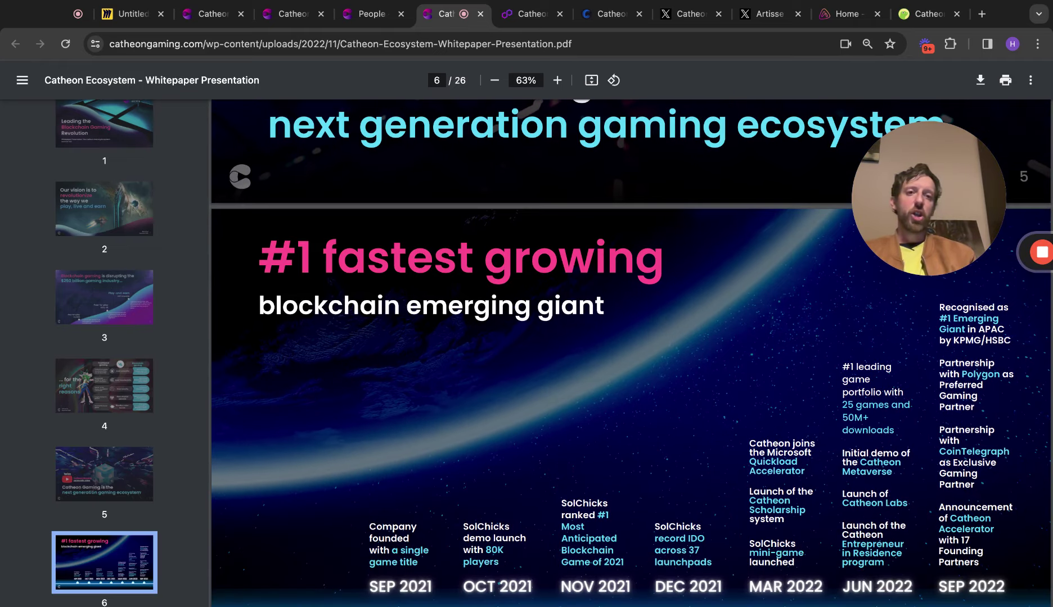
{"action": "scroll", "coordinate": [631, 353], "scroll_direction": "down", "scroll_amount": 1}
{"action": "scroll", "coordinate": [631, 353], "scroll_direction": "down", "scroll_amount": 1}
{"action": "scroll", "coordinate": [631, 354], "scroll_direction": "down", "scroll_amount": 1}
{"action": "scroll", "coordinate": [631, 354], "scroll_direction": "down", "scroll_amount": 6}
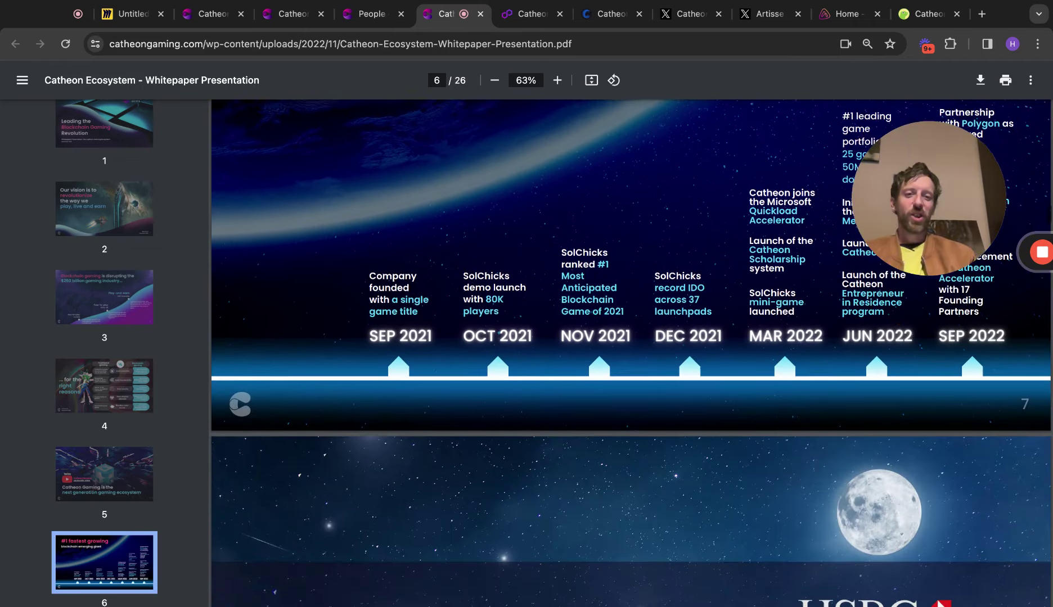
{"action": "scroll", "coordinate": [632, 354], "scroll_direction": "down", "scroll_amount": 1}
{"action": "scroll", "coordinate": [632, 353], "scroll_direction": "down", "scroll_amount": 3}
{"action": "scroll", "coordinate": [631, 353], "scroll_direction": "down", "scroll_amount": 2}
{"action": "scroll", "coordinate": [632, 353], "scroll_direction": "down", "scroll_amount": 1}
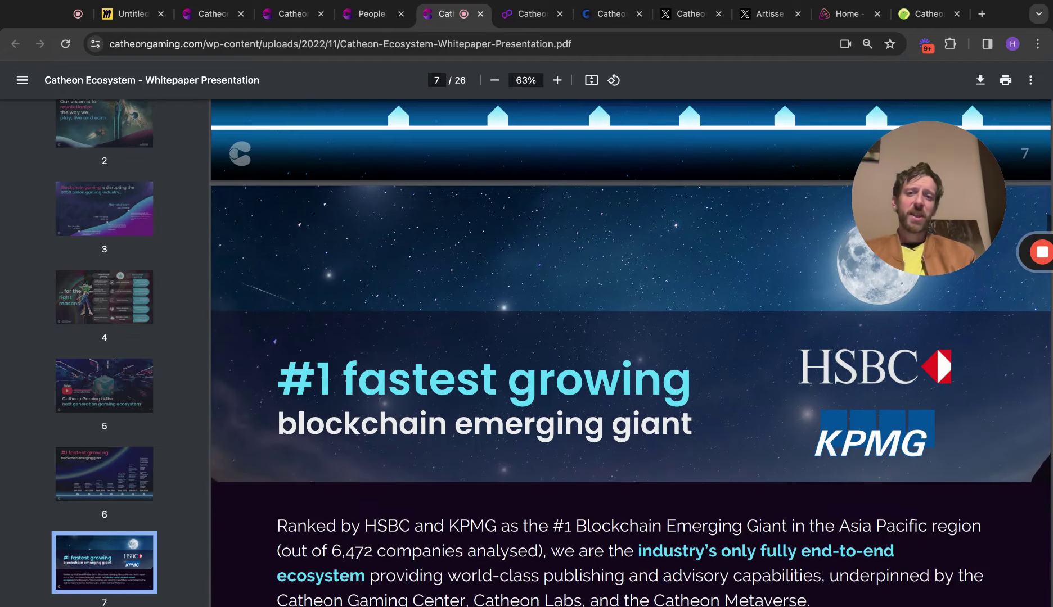
{"action": "scroll", "coordinate": [632, 353], "scroll_direction": "down", "scroll_amount": 1}
{"action": "scroll", "coordinate": [631, 353], "scroll_direction": "down", "scroll_amount": 1}
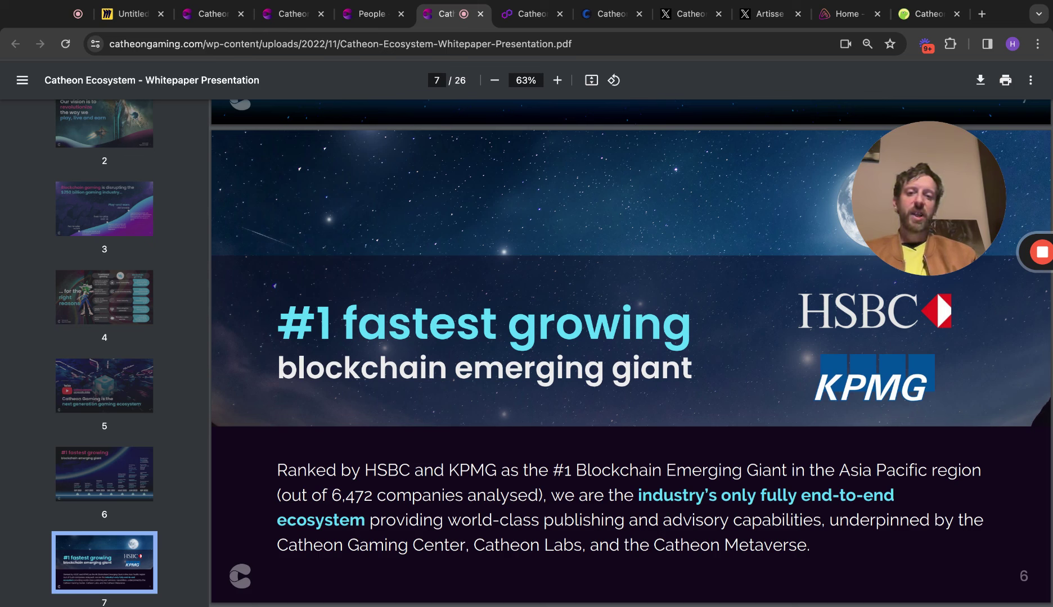
{"action": "scroll", "coordinate": [631, 352], "scroll_direction": "down", "scroll_amount": 1}
{"action": "scroll", "coordinate": [631, 352], "scroll_direction": "down", "scroll_amount": 1}
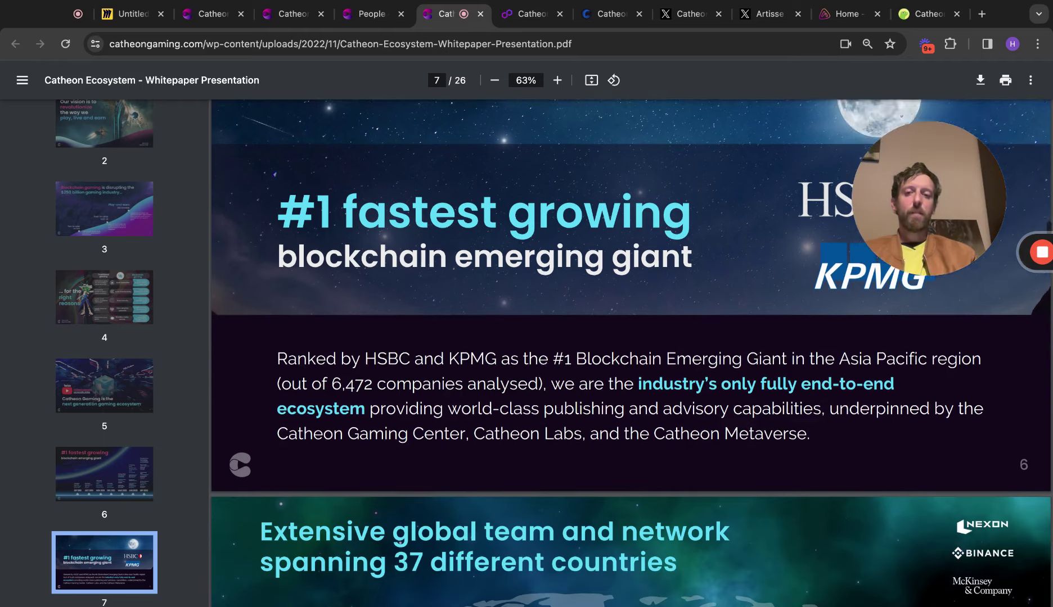
{"action": "scroll", "coordinate": [631, 352], "scroll_direction": "down", "scroll_amount": 1}
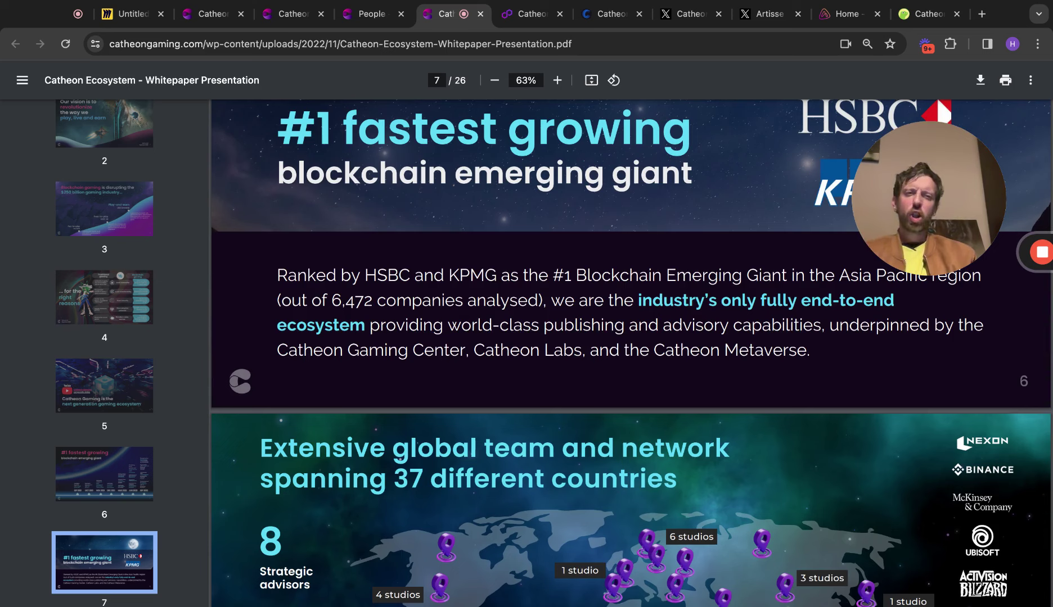
{"action": "scroll", "coordinate": [631, 352], "scroll_direction": "down", "scroll_amount": 1}
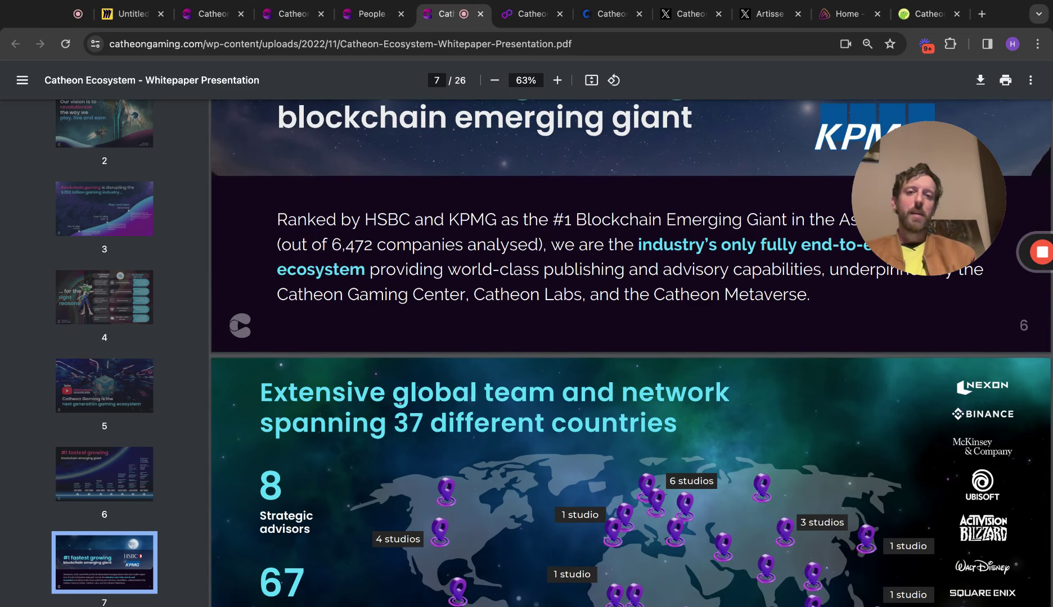
{"action": "scroll", "coordinate": [631, 352], "scroll_direction": "down", "scroll_amount": 1}
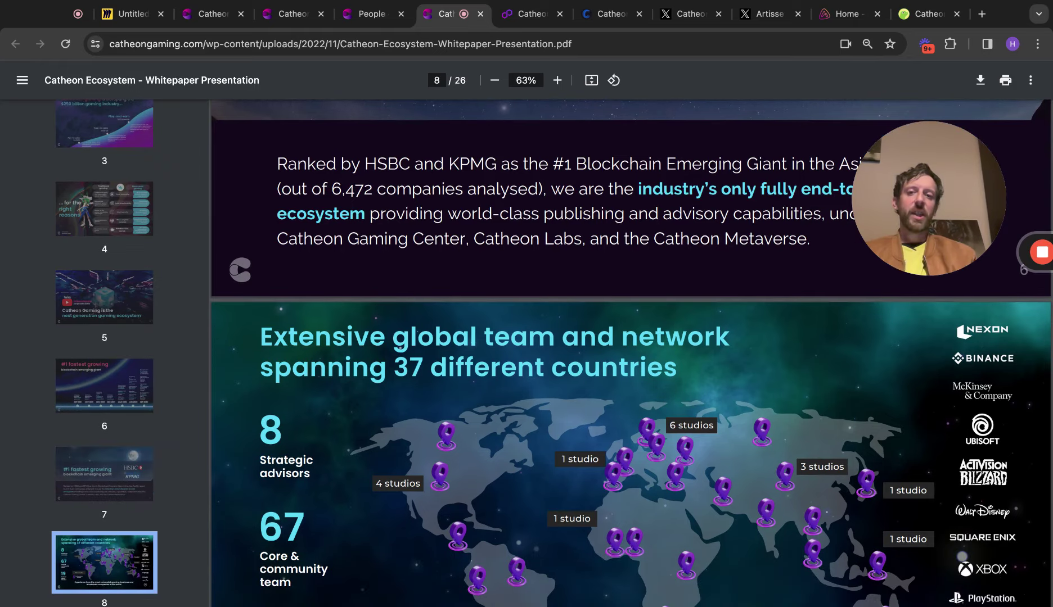
{"action": "scroll", "coordinate": [631, 352], "scroll_direction": "down", "scroll_amount": 1}
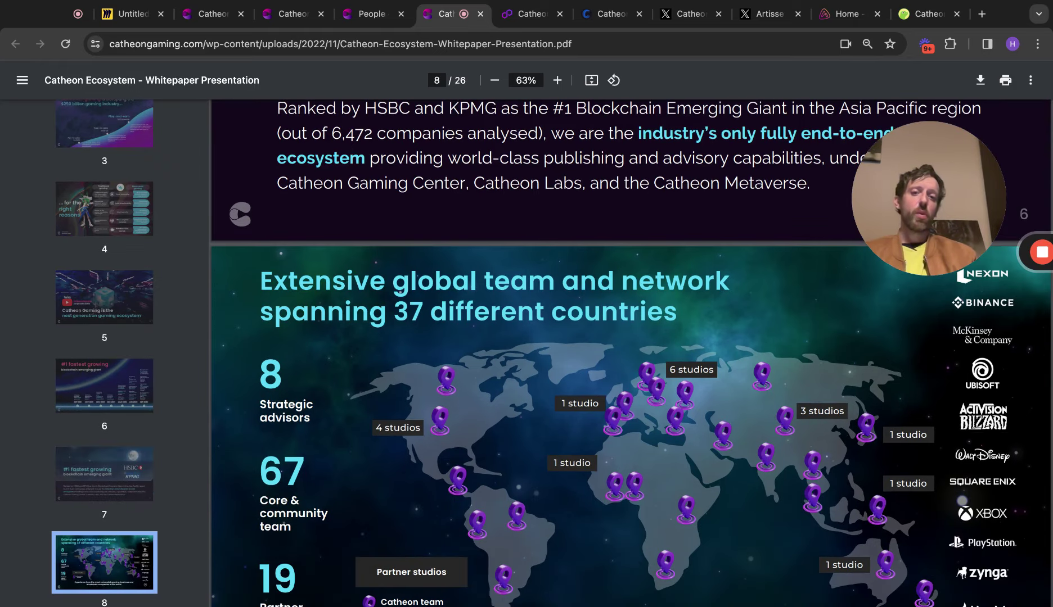
{"action": "scroll", "coordinate": [631, 352], "scroll_direction": "down", "scroll_amount": 1}
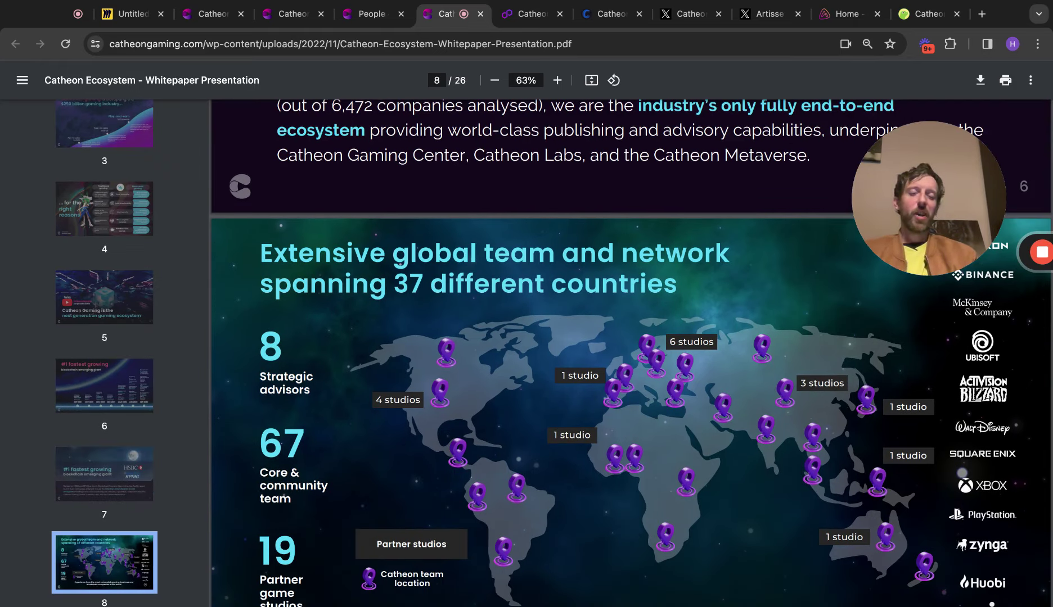
{"action": "scroll", "coordinate": [630, 353], "scroll_direction": "down", "scroll_amount": 1}
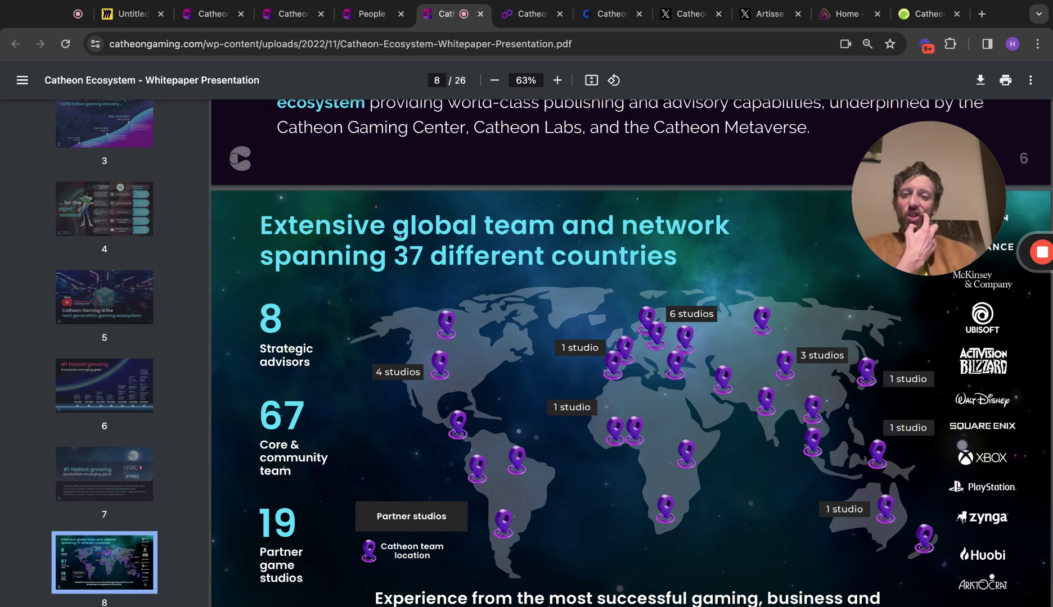
{"action": "scroll", "coordinate": [631, 353], "scroll_direction": "down", "scroll_amount": 1}
{"action": "scroll", "coordinate": [631, 353], "scroll_direction": "down", "scroll_amount": 1}
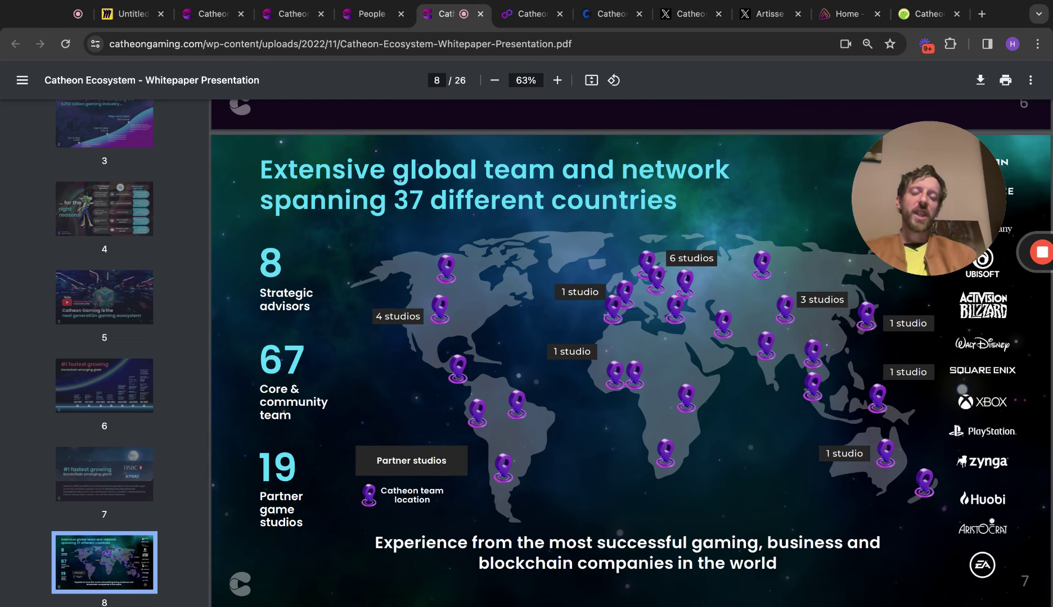
{"action": "scroll", "coordinate": [631, 353], "scroll_direction": "down", "scroll_amount": 3}
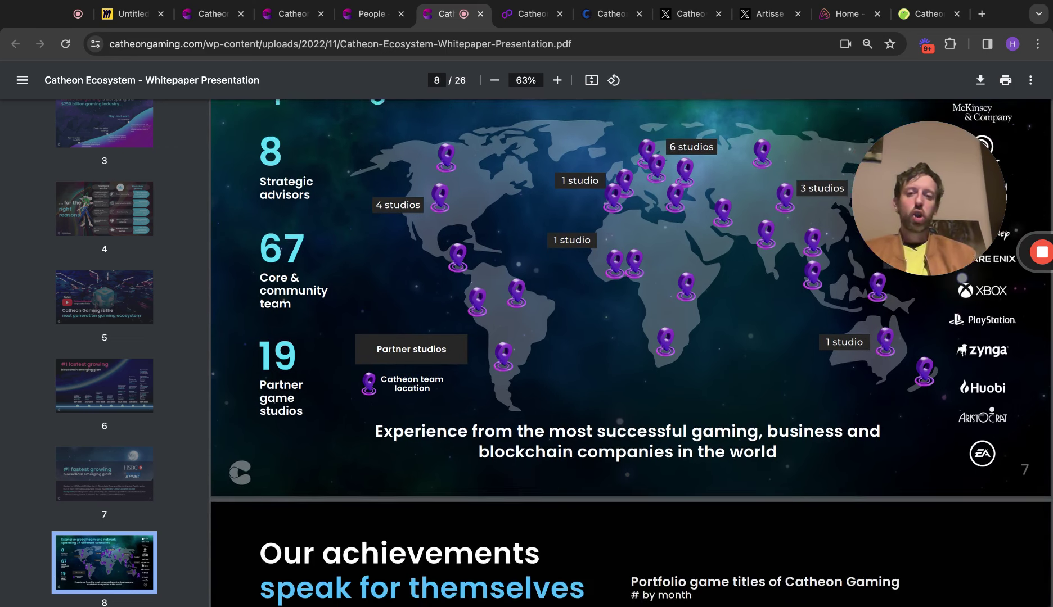
{"action": "scroll", "coordinate": [631, 353], "scroll_direction": "down", "scroll_amount": 4}
{"action": "scroll", "coordinate": [631, 354], "scroll_direction": "down", "scroll_amount": 2}
{"action": "scroll", "coordinate": [631, 353], "scroll_direction": "down", "scroll_amount": 2}
{"action": "scroll", "coordinate": [631, 353], "scroll_direction": "down", "scroll_amount": 2}
{"action": "scroll", "coordinate": [631, 353], "scroll_direction": "down", "scroll_amount": 1}
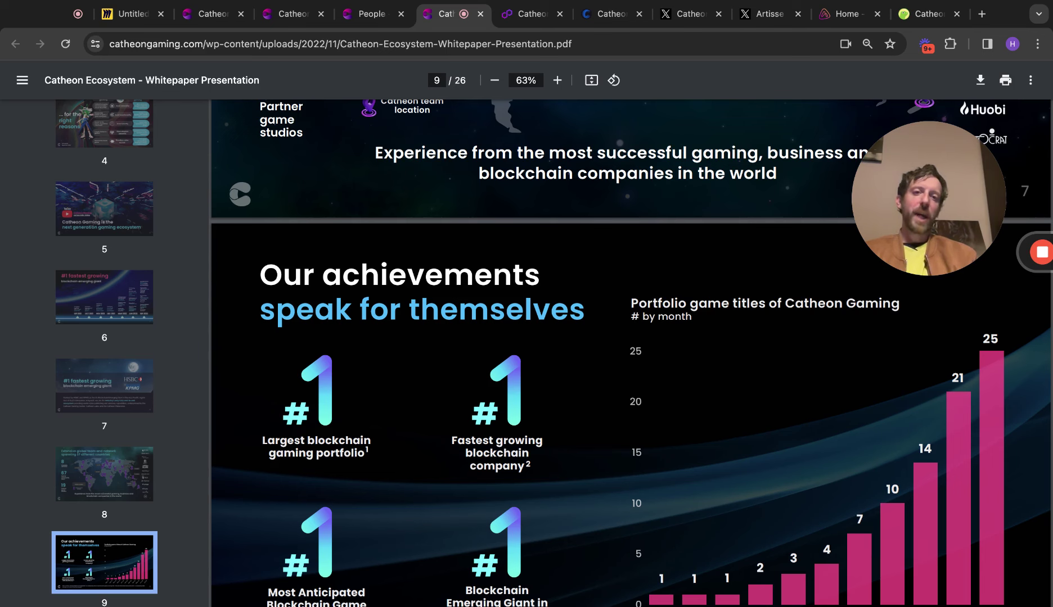
{"action": "scroll", "coordinate": [631, 353], "scroll_direction": "down", "scroll_amount": 1}
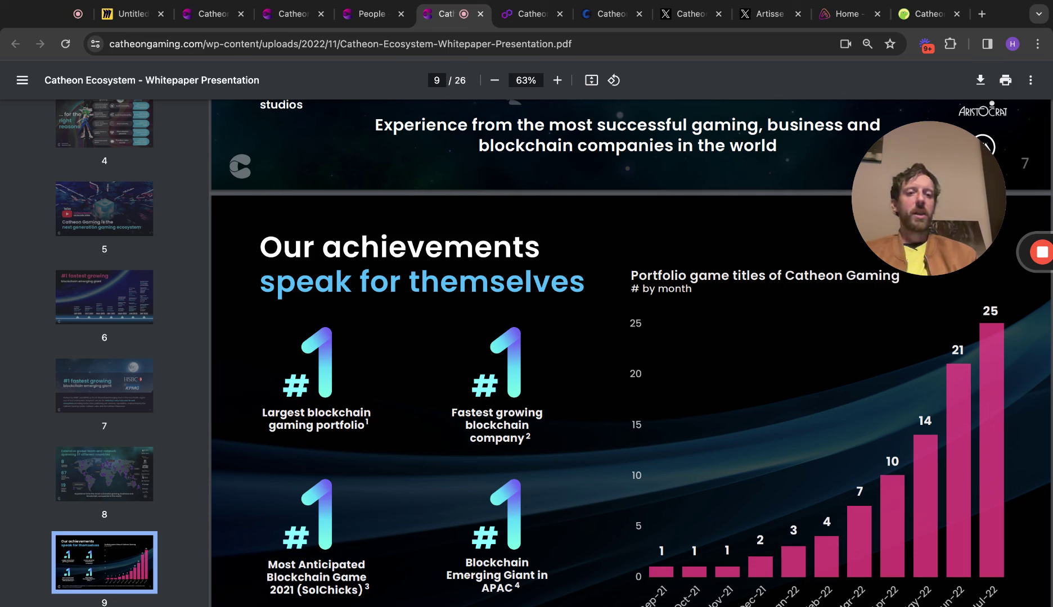
{"action": "scroll", "coordinate": [630, 353], "scroll_direction": "down", "scroll_amount": 1}
{"action": "scroll", "coordinate": [630, 354], "scroll_direction": "down", "scroll_amount": 1}
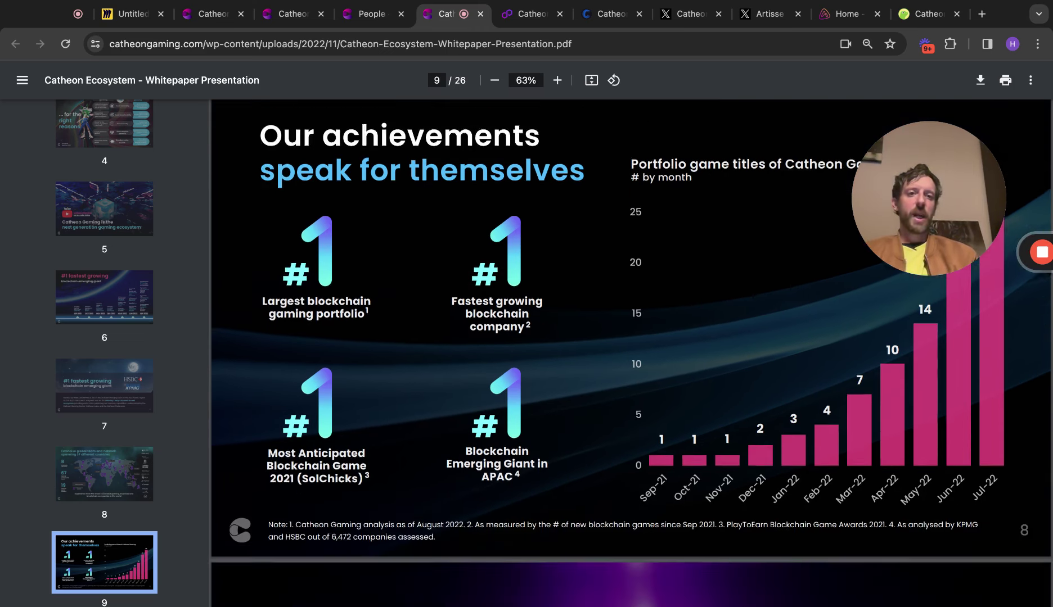
{"action": "scroll", "coordinate": [630, 354], "scroll_direction": "down", "scroll_amount": 1}
{"action": "scroll", "coordinate": [630, 354], "scroll_direction": "down", "scroll_amount": 1}
{"action": "scroll", "coordinate": [630, 354], "scroll_direction": "down", "scroll_amount": 1}
{"action": "scroll", "coordinate": [630, 354], "scroll_direction": "down", "scroll_amount": 1}
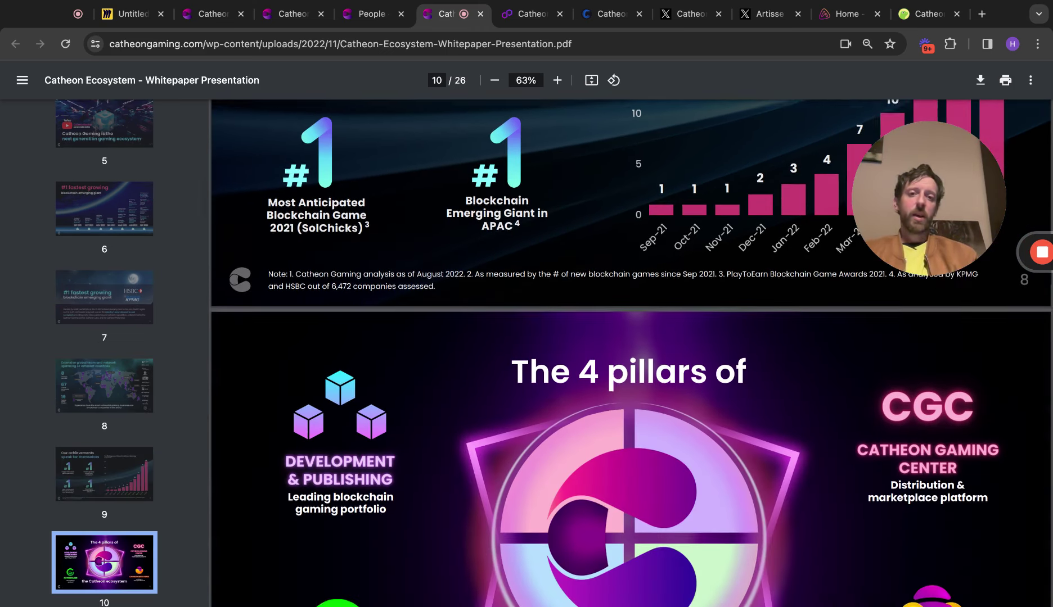
{"action": "scroll", "coordinate": [630, 354], "scroll_direction": "down", "scroll_amount": 1}
{"action": "scroll", "coordinate": [629, 354], "scroll_direction": "down", "scroll_amount": 1}
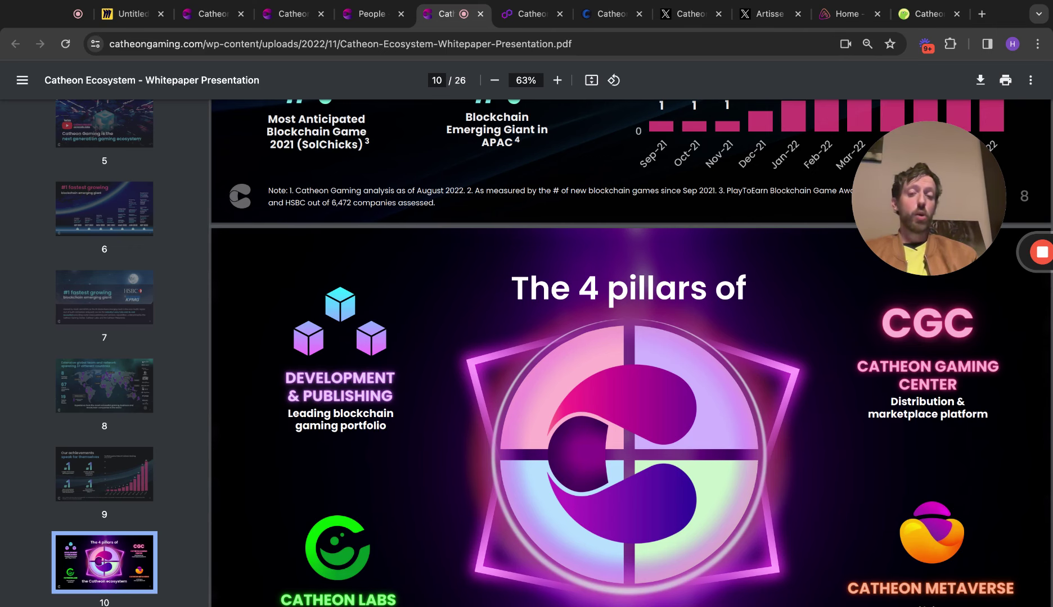
{"action": "scroll", "coordinate": [630, 354], "scroll_direction": "down", "scroll_amount": 1}
{"action": "scroll", "coordinate": [630, 354], "scroll_direction": "down", "scroll_amount": 1}
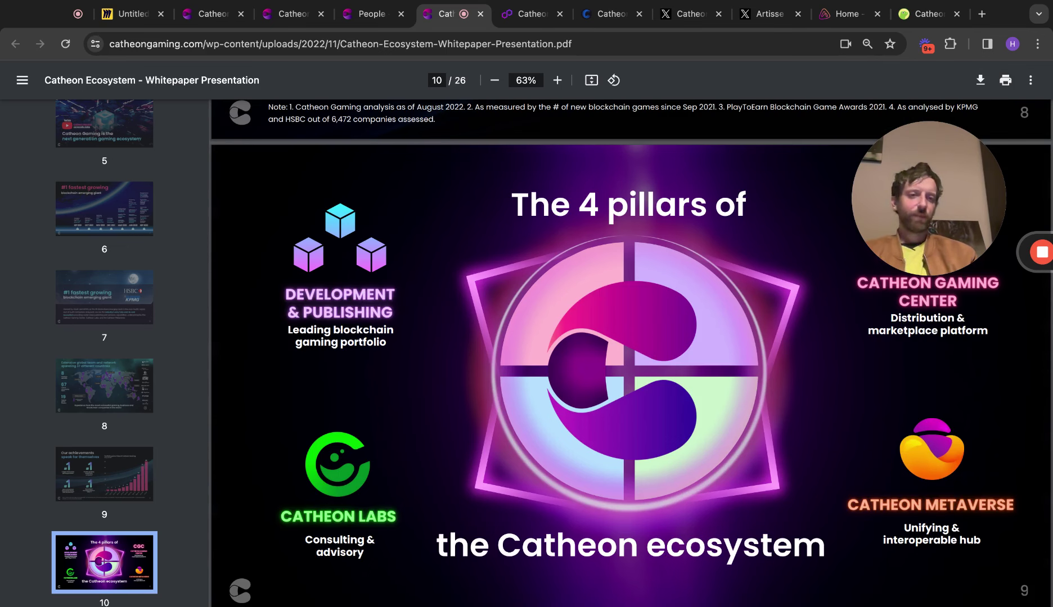
{"action": "scroll", "coordinate": [747, 520], "scroll_direction": "down", "scroll_amount": 1}
{"action": "scroll", "coordinate": [747, 520], "scroll_direction": "down", "scroll_amount": 1}
{"action": "scroll", "coordinate": [747, 520], "scroll_direction": "down", "scroll_amount": 3}
{"action": "scroll", "coordinate": [747, 520], "scroll_direction": "down", "scroll_amount": 1}
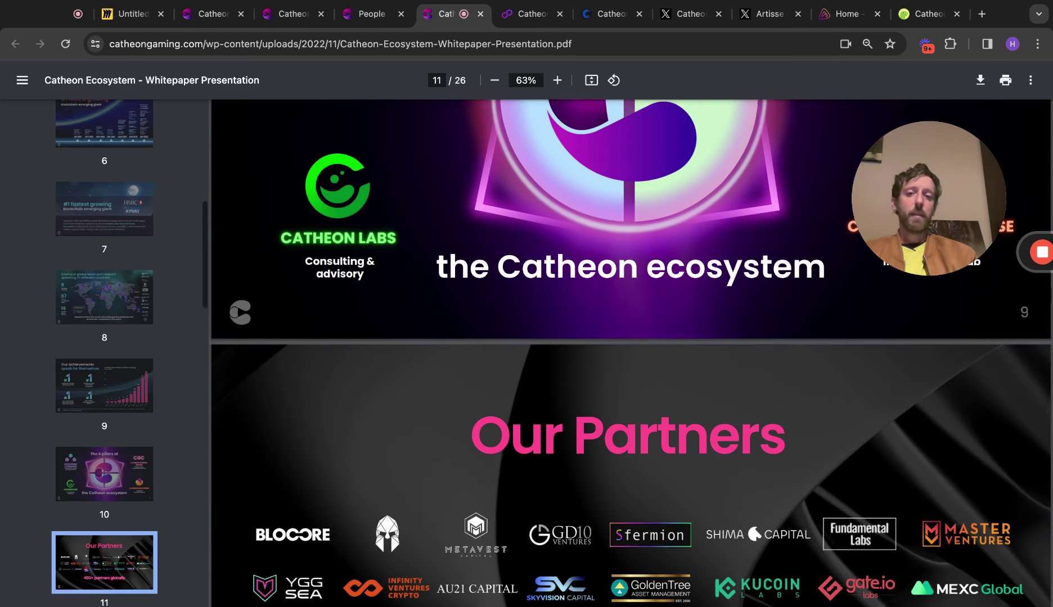
{"action": "scroll", "coordinate": [747, 520], "scroll_direction": "down", "scroll_amount": 1}
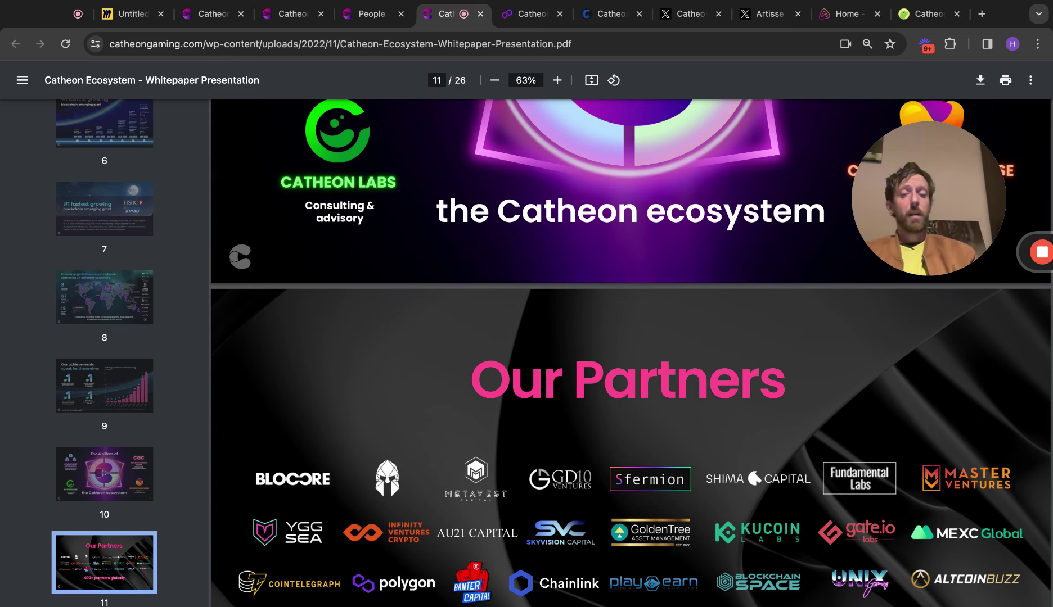
{"action": "scroll", "coordinate": [747, 464], "scroll_direction": "down", "scroll_amount": 2}
{"action": "scroll", "coordinate": [631, 354], "scroll_direction": "down", "scroll_amount": 3}
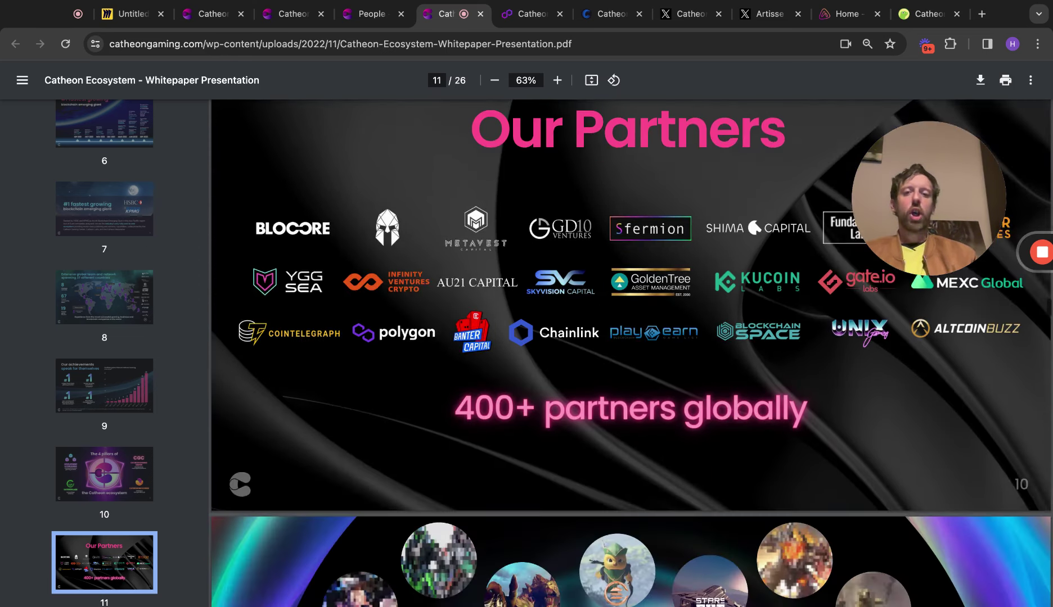
{"action": "scroll", "coordinate": [631, 353], "scroll_direction": "down", "scroll_amount": 3}
{"action": "scroll", "coordinate": [631, 353], "scroll_direction": "down", "scroll_amount": 3}
{"action": "scroll", "coordinate": [631, 354], "scroll_direction": "down", "scroll_amount": 1}
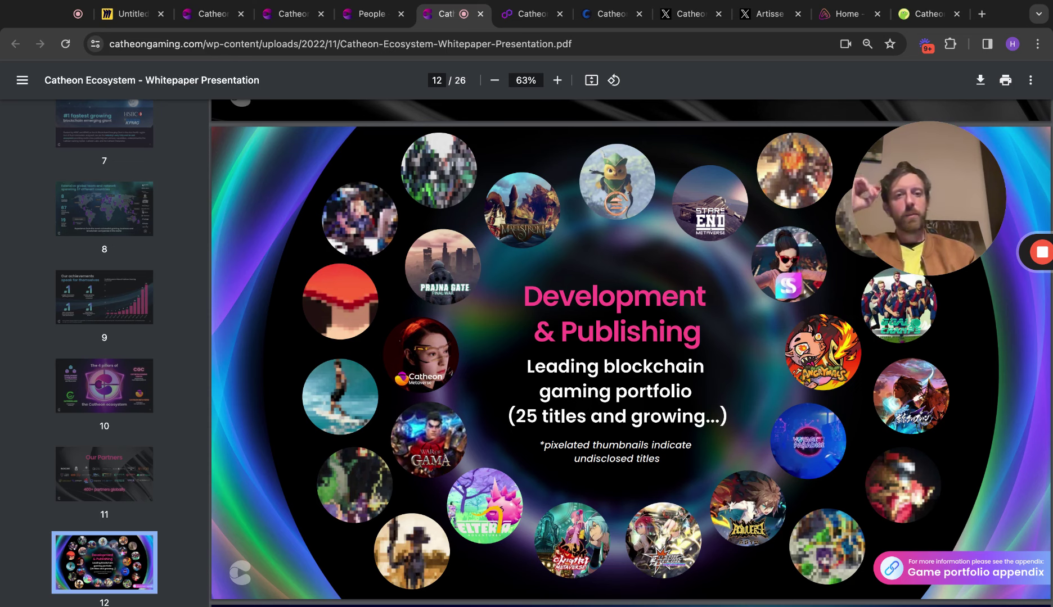
{"action": "scroll", "coordinate": [631, 352], "scroll_direction": "down", "scroll_amount": 2}
{"action": "scroll", "coordinate": [631, 352], "scroll_direction": "down", "scroll_amount": 4}
{"action": "scroll", "coordinate": [631, 352], "scroll_direction": "down", "scroll_amount": 1}
{"action": "scroll", "coordinate": [631, 352], "scroll_direction": "down", "scroll_amount": 1}
{"action": "scroll", "coordinate": [631, 352], "scroll_direction": "down", "scroll_amount": 2}
{"action": "scroll", "coordinate": [631, 352], "scroll_direction": "down", "scroll_amount": 2}
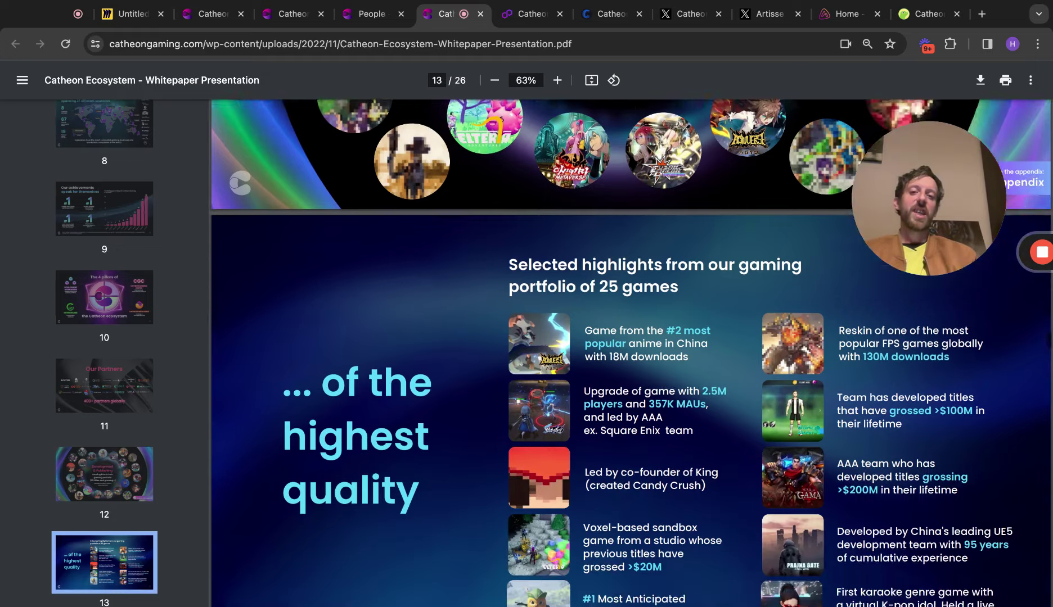
{"action": "scroll", "coordinate": [631, 352], "scroll_direction": "down", "scroll_amount": 5}
{"action": "scroll", "coordinate": [631, 352], "scroll_direction": "down", "scroll_amount": 5}
{"action": "scroll", "coordinate": [631, 352], "scroll_direction": "down", "scroll_amount": 1}
{"action": "scroll", "coordinate": [631, 352], "scroll_direction": "down", "scroll_amount": 3}
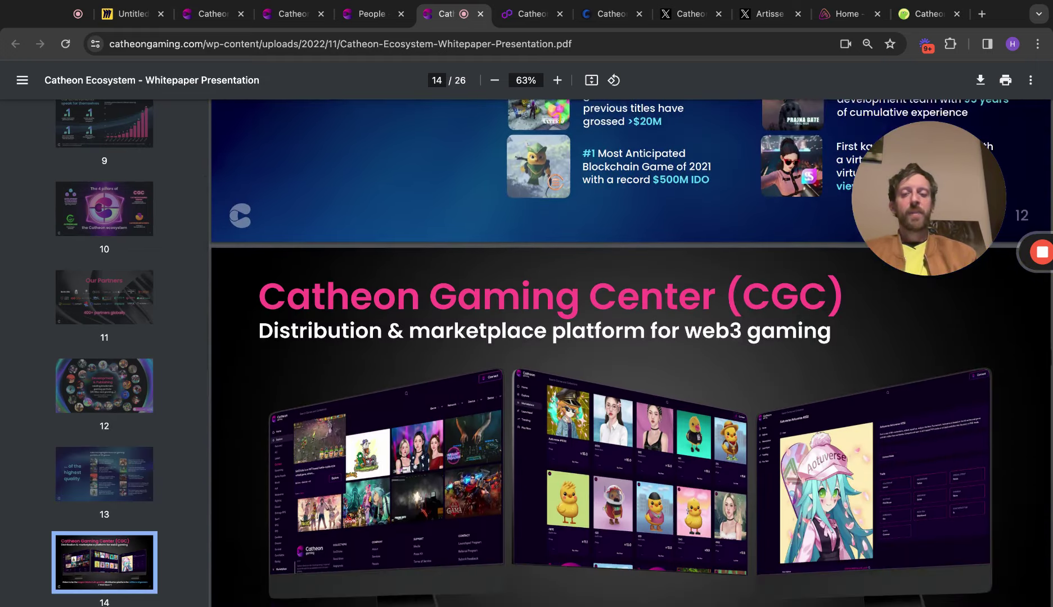
{"action": "scroll", "coordinate": [631, 352], "scroll_direction": "down", "scroll_amount": 4}
{"action": "scroll", "coordinate": [631, 352], "scroll_direction": "down", "scroll_amount": 5}
{"action": "scroll", "coordinate": [631, 352], "scroll_direction": "down", "scroll_amount": 5}
{"action": "scroll", "coordinate": [632, 353], "scroll_direction": "down", "scroll_amount": 5}
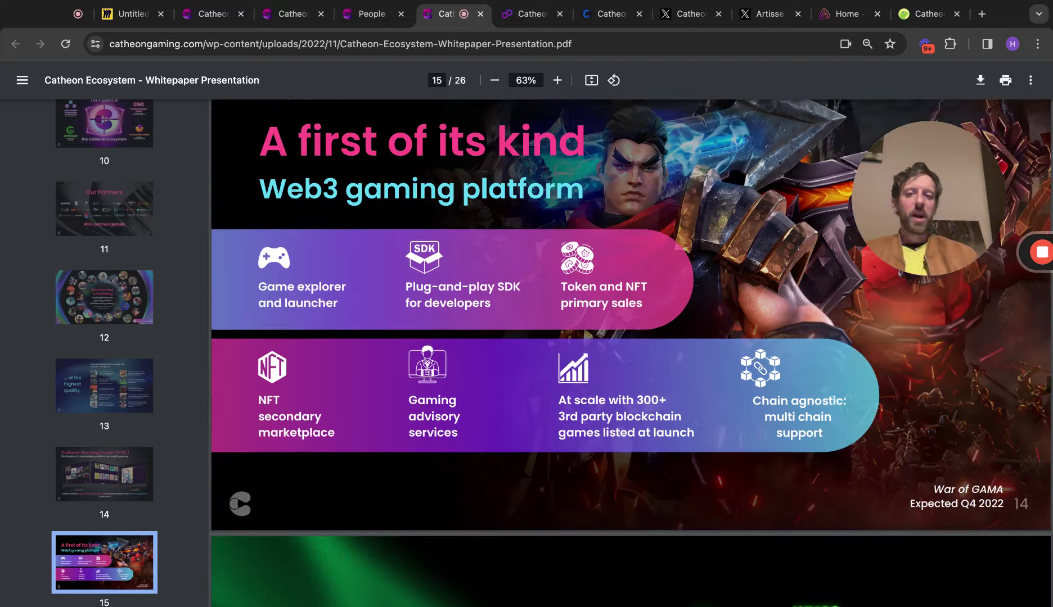
{"action": "scroll", "coordinate": [632, 354], "scroll_direction": "down", "scroll_amount": 1}
{"action": "scroll", "coordinate": [631, 354], "scroll_direction": "down", "scroll_amount": 3}
{"action": "scroll", "coordinate": [632, 353], "scroll_direction": "down", "scroll_amount": 4}
{"action": "scroll", "coordinate": [631, 353], "scroll_direction": "down", "scroll_amount": 1}
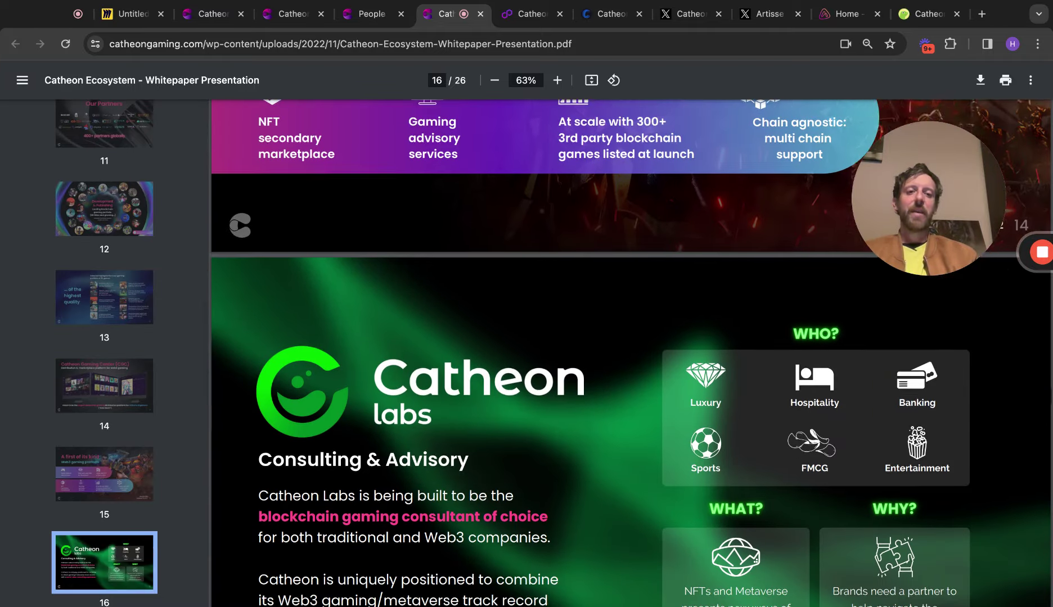
{"action": "scroll", "coordinate": [632, 353], "scroll_direction": "down", "scroll_amount": 1}
{"action": "scroll", "coordinate": [632, 353], "scroll_direction": "down", "scroll_amount": 1}
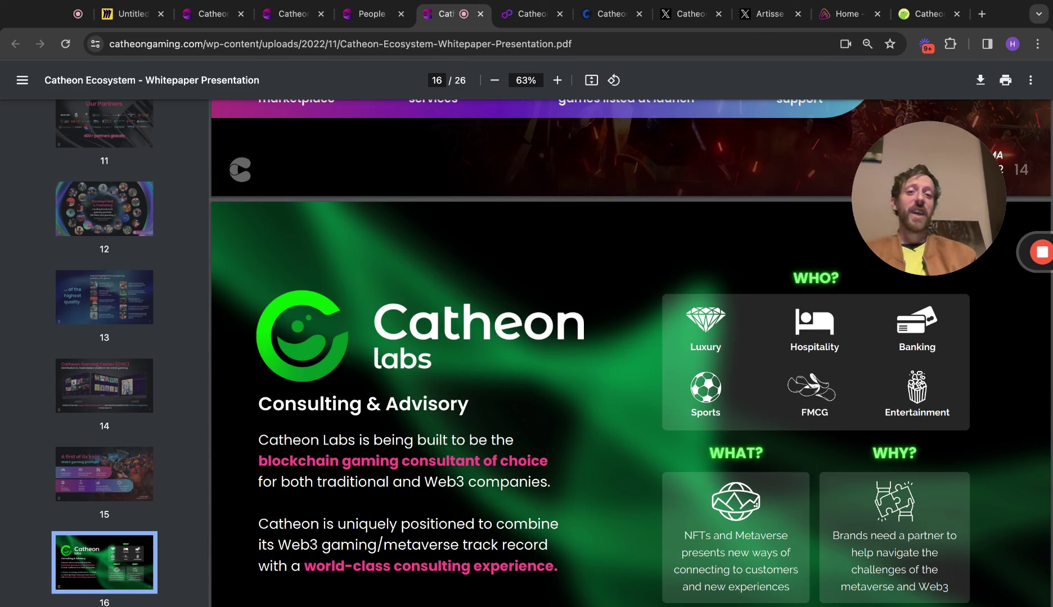
{"action": "scroll", "coordinate": [631, 353], "scroll_direction": "down", "scroll_amount": 2}
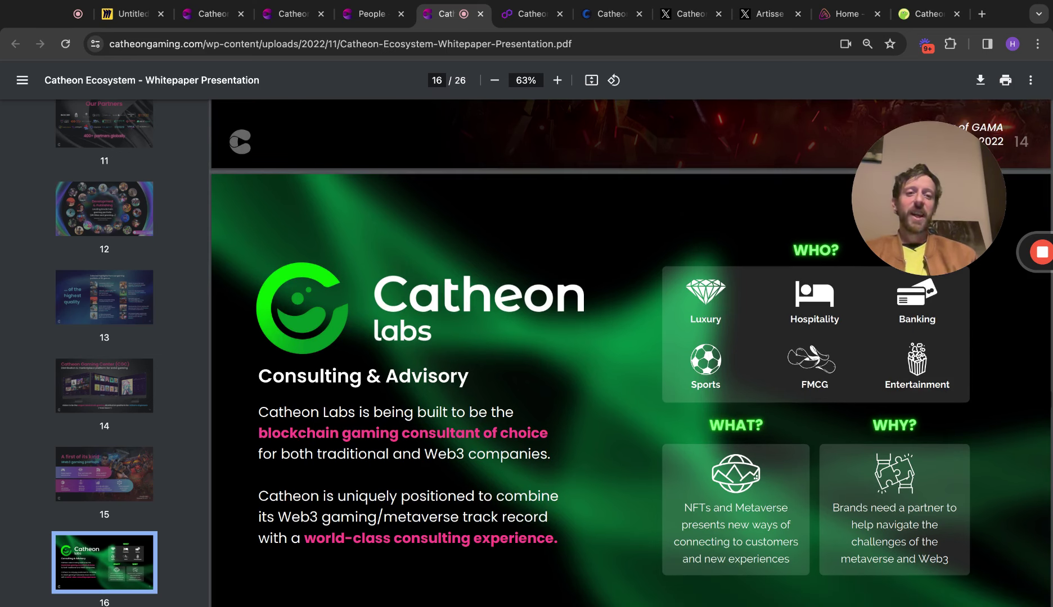
{"action": "scroll", "coordinate": [631, 354], "scroll_direction": "down", "scroll_amount": 1}
{"action": "scroll", "coordinate": [631, 353], "scroll_direction": "down", "scroll_amount": 1}
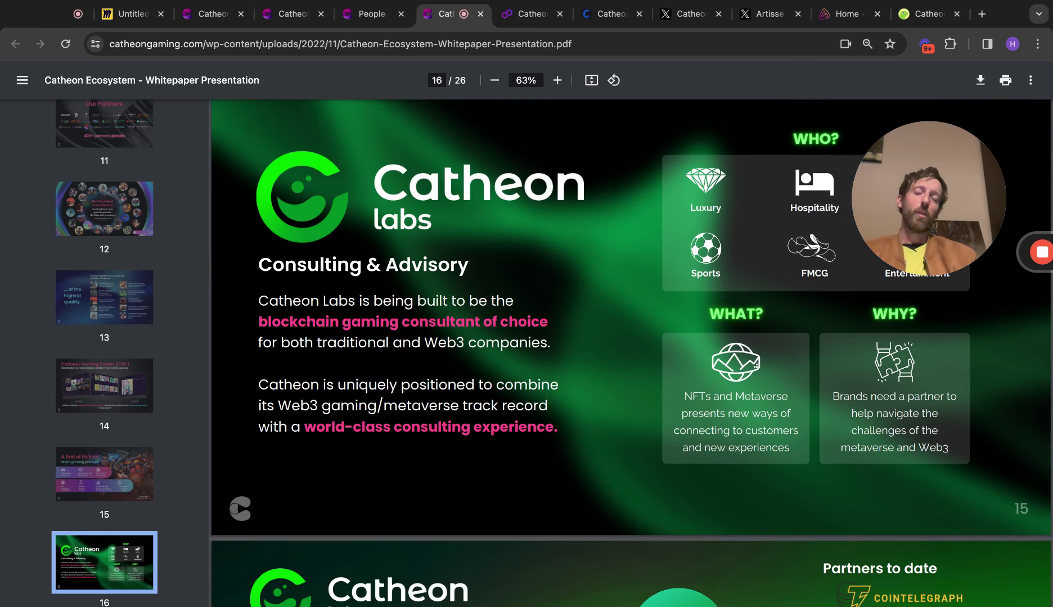
{"action": "scroll", "coordinate": [631, 353], "scroll_direction": "down", "scroll_amount": 1}
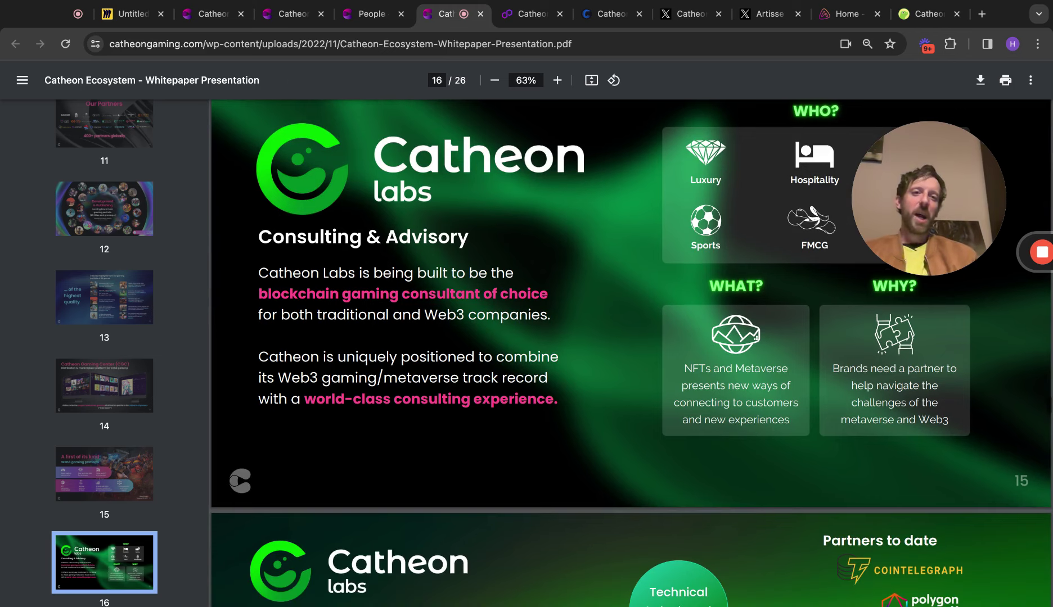
{"action": "scroll", "coordinate": [631, 354], "scroll_direction": "down", "scroll_amount": 1}
{"action": "scroll", "coordinate": [631, 353], "scroll_direction": "down", "scroll_amount": 2}
{"action": "scroll", "coordinate": [631, 353], "scroll_direction": "down", "scroll_amount": 2}
{"action": "scroll", "coordinate": [631, 353], "scroll_direction": "down", "scroll_amount": 1}
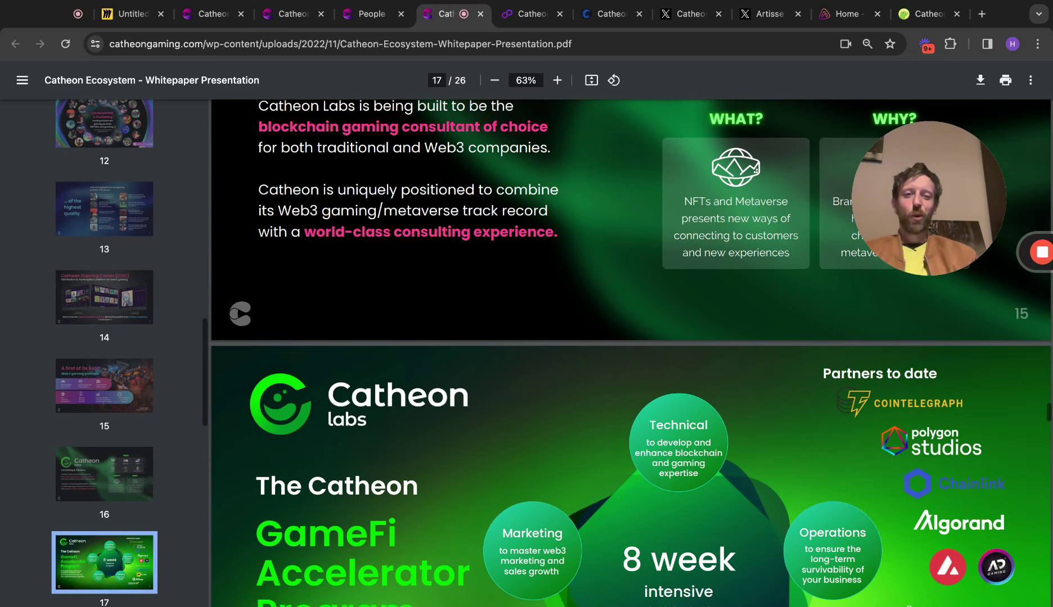
{"action": "scroll", "coordinate": [631, 353], "scroll_direction": "down", "scroll_amount": 3}
{"action": "scroll", "coordinate": [631, 353], "scroll_direction": "down", "scroll_amount": 1}
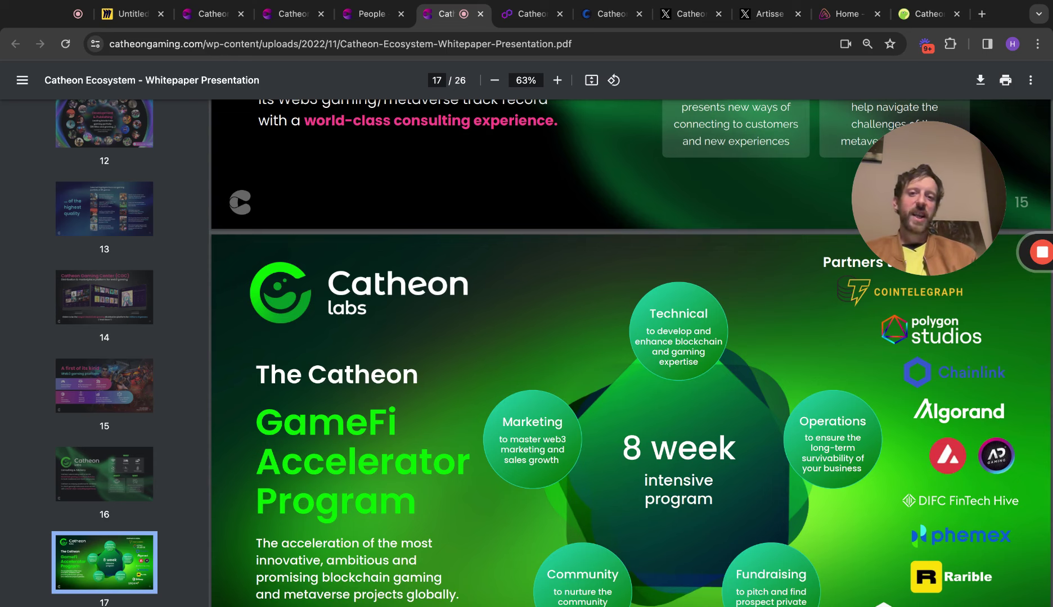
{"action": "scroll", "coordinate": [630, 353], "scroll_direction": "down", "scroll_amount": 1}
{"action": "scroll", "coordinate": [631, 353], "scroll_direction": "down", "scroll_amount": 1}
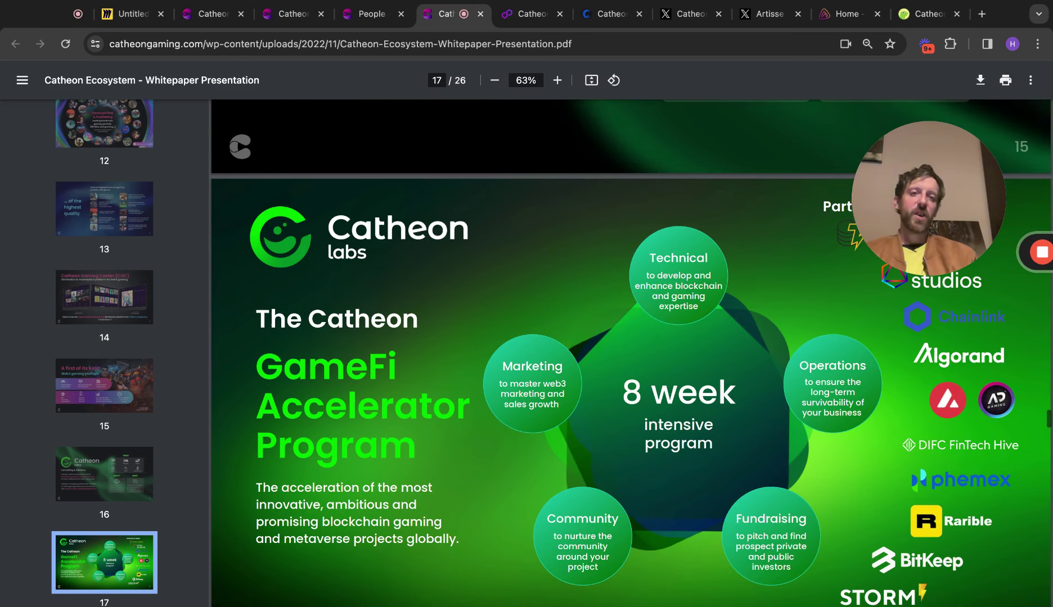
{"action": "scroll", "coordinate": [631, 353], "scroll_direction": "down", "scroll_amount": 1}
{"action": "scroll", "coordinate": [631, 353], "scroll_direction": "down", "scroll_amount": 2}
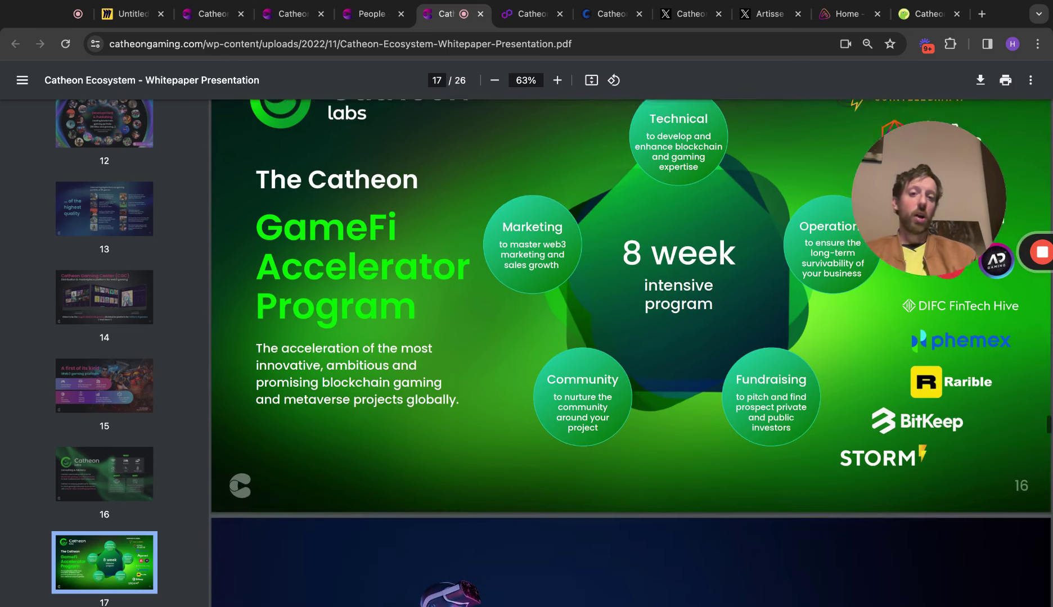
{"action": "scroll", "coordinate": [631, 353], "scroll_direction": "down", "scroll_amount": 8}
{"action": "scroll", "coordinate": [631, 353], "scroll_direction": "down", "scroll_amount": 5}
{"action": "scroll", "coordinate": [631, 353], "scroll_direction": "down", "scroll_amount": 2}
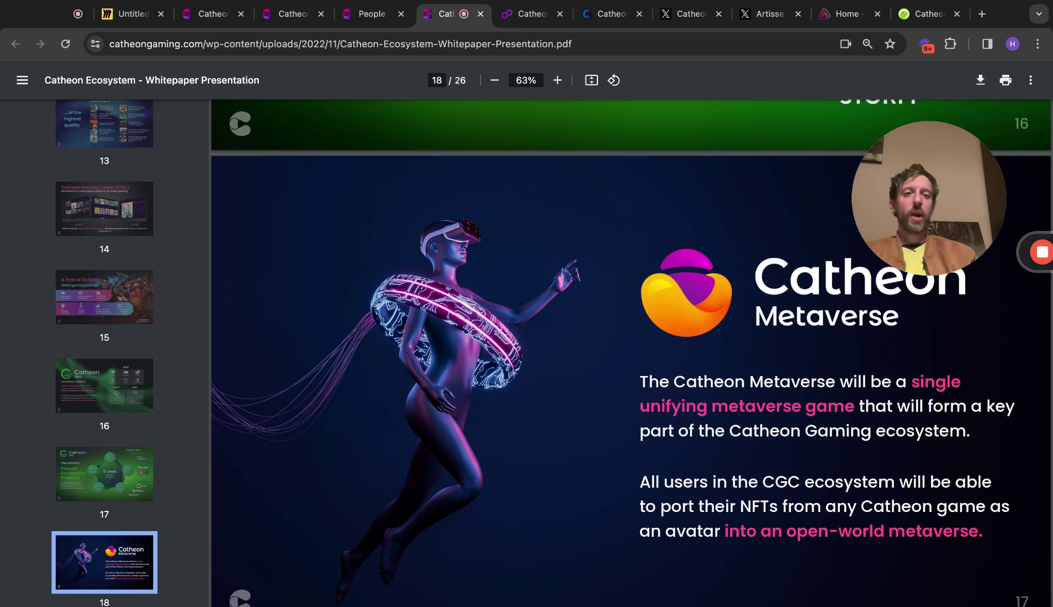
{"action": "scroll", "coordinate": [420, 392], "scroll_direction": "down", "scroll_amount": 1}
{"action": "scroll", "coordinate": [419, 393], "scroll_direction": "down", "scroll_amount": 3}
{"action": "scroll", "coordinate": [420, 392], "scroll_direction": "down", "scroll_amount": 2}
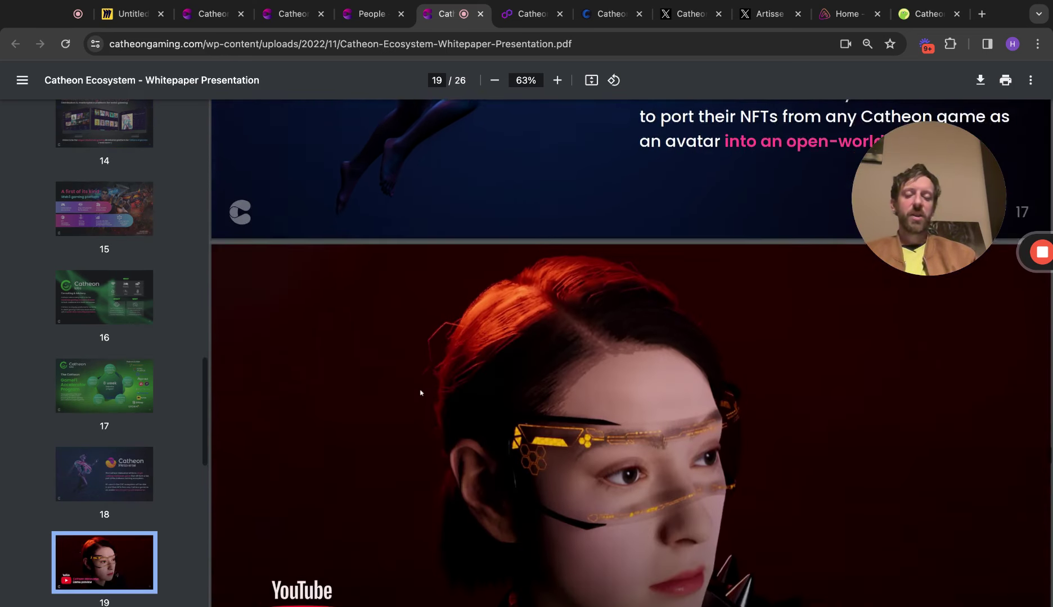
{"action": "scroll", "coordinate": [420, 393], "scroll_direction": "down", "scroll_amount": 3}
{"action": "scroll", "coordinate": [420, 392], "scroll_direction": "down", "scroll_amount": 3}
{"action": "scroll", "coordinate": [419, 393], "scroll_direction": "down", "scroll_amount": 3}
{"action": "scroll", "coordinate": [419, 393], "scroll_direction": "down", "scroll_amount": 2}
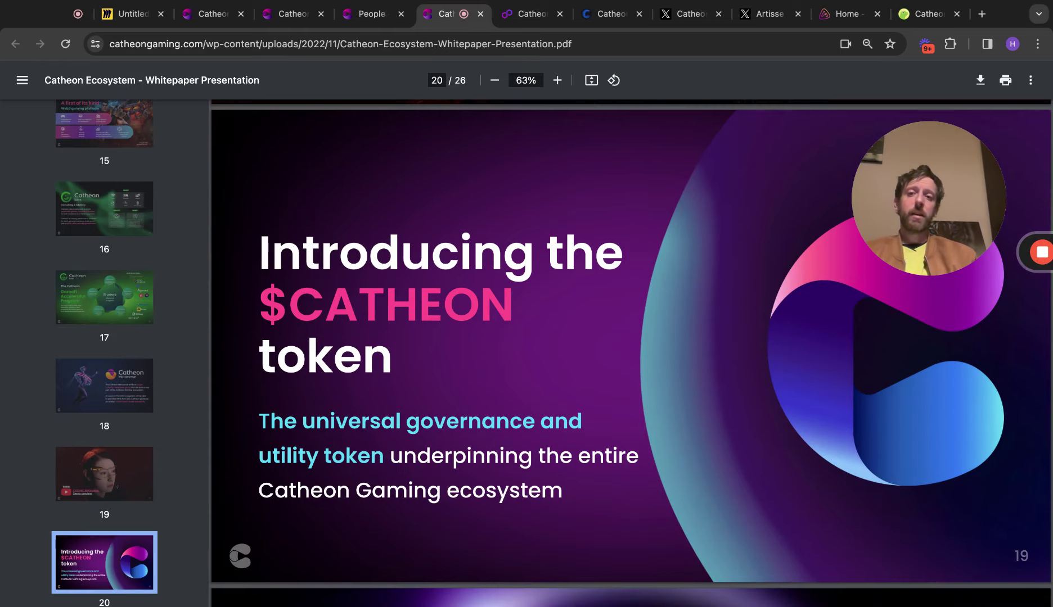
{"action": "scroll", "coordinate": [631, 353], "scroll_direction": "down", "scroll_amount": 2}
{"action": "scroll", "coordinate": [631, 353], "scroll_direction": "down", "scroll_amount": 1}
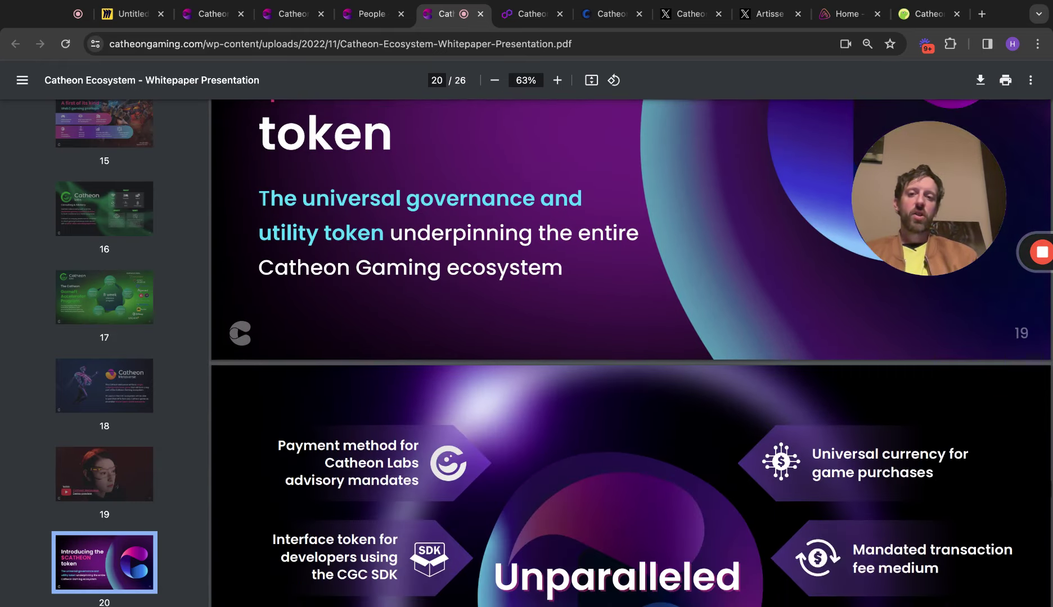
{"action": "scroll", "coordinate": [631, 353], "scroll_direction": "down", "scroll_amount": 2}
{"action": "scroll", "coordinate": [631, 353], "scroll_direction": "down", "scroll_amount": 1}
{"action": "scroll", "coordinate": [631, 353], "scroll_direction": "down", "scroll_amount": 1}
{"action": "scroll", "coordinate": [631, 353], "scroll_direction": "down", "scroll_amount": 1}
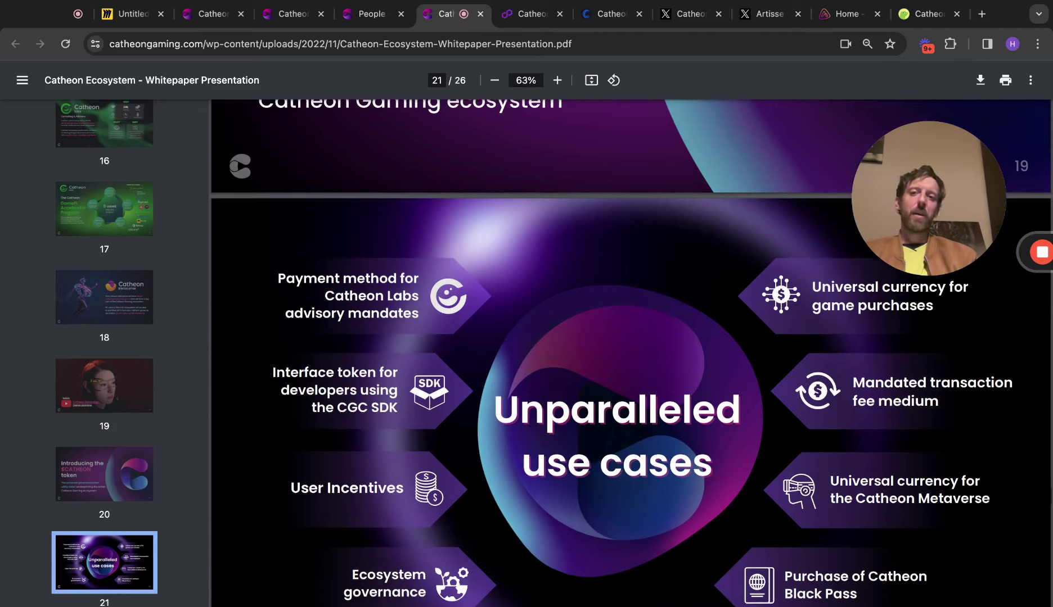
{"action": "scroll", "coordinate": [631, 354], "scroll_direction": "down", "scroll_amount": 1}
{"action": "scroll", "coordinate": [631, 353], "scroll_direction": "up", "scroll_amount": 1}
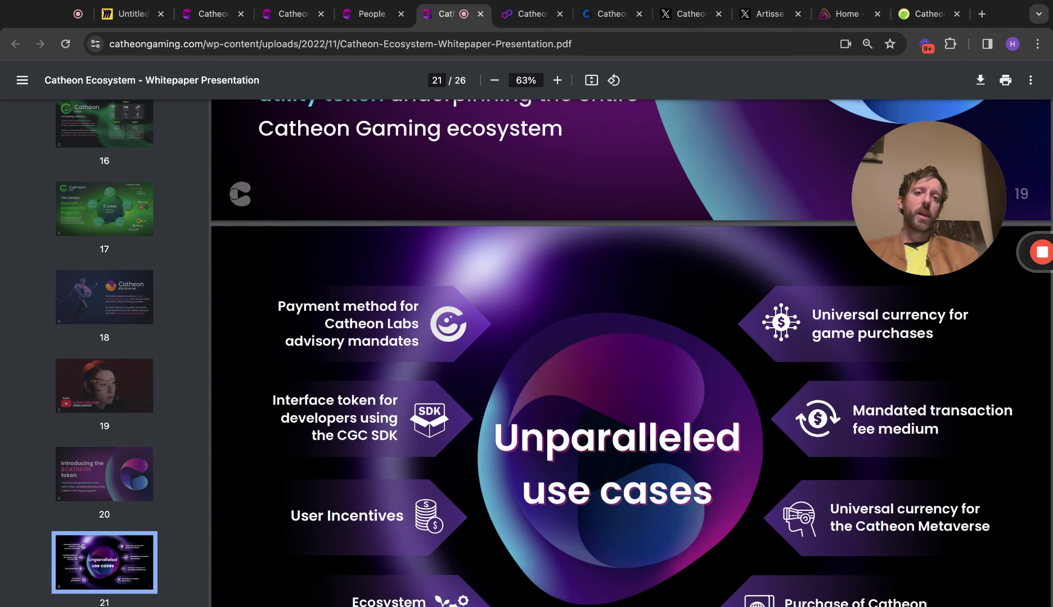
{"action": "scroll", "coordinate": [631, 354], "scroll_direction": "down", "scroll_amount": 1}
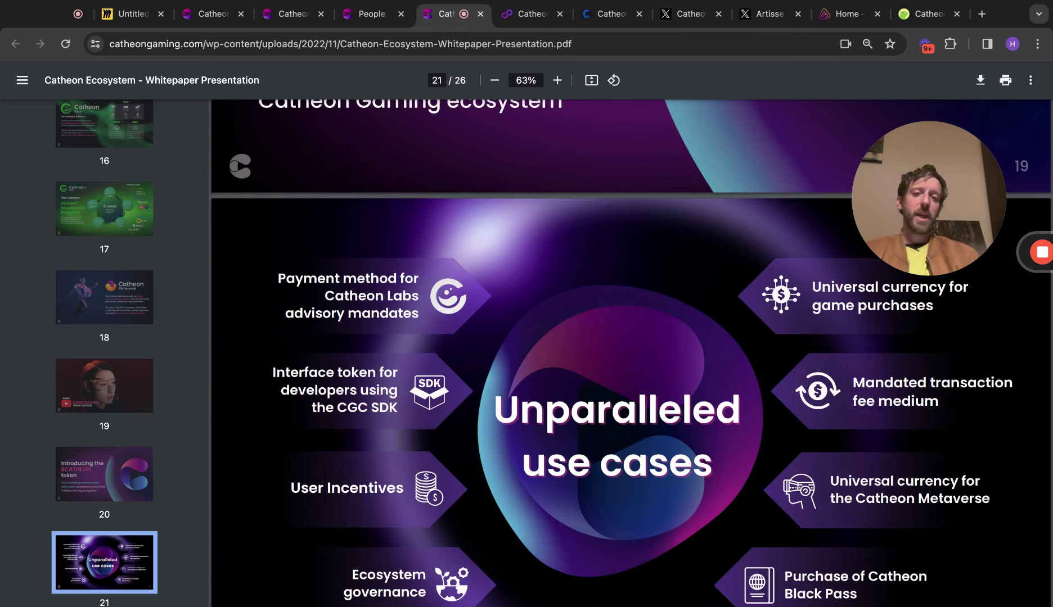
{"action": "scroll", "coordinate": [631, 354], "scroll_direction": "down", "scroll_amount": 1}
{"action": "scroll", "coordinate": [631, 354], "scroll_direction": "down", "scroll_amount": 1}
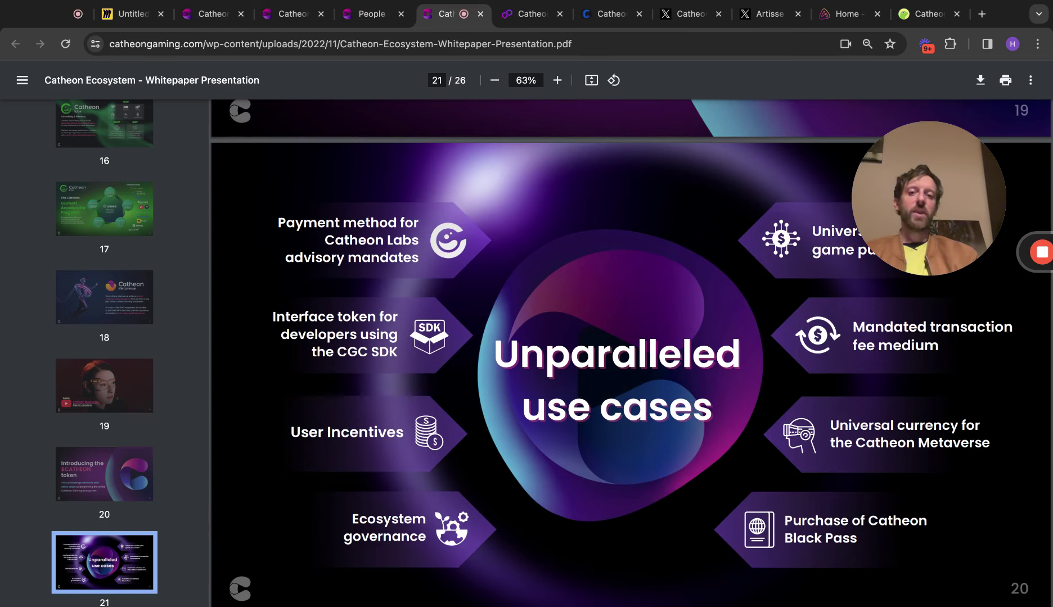
{"action": "scroll", "coordinate": [631, 353], "scroll_direction": "down", "scroll_amount": 1}
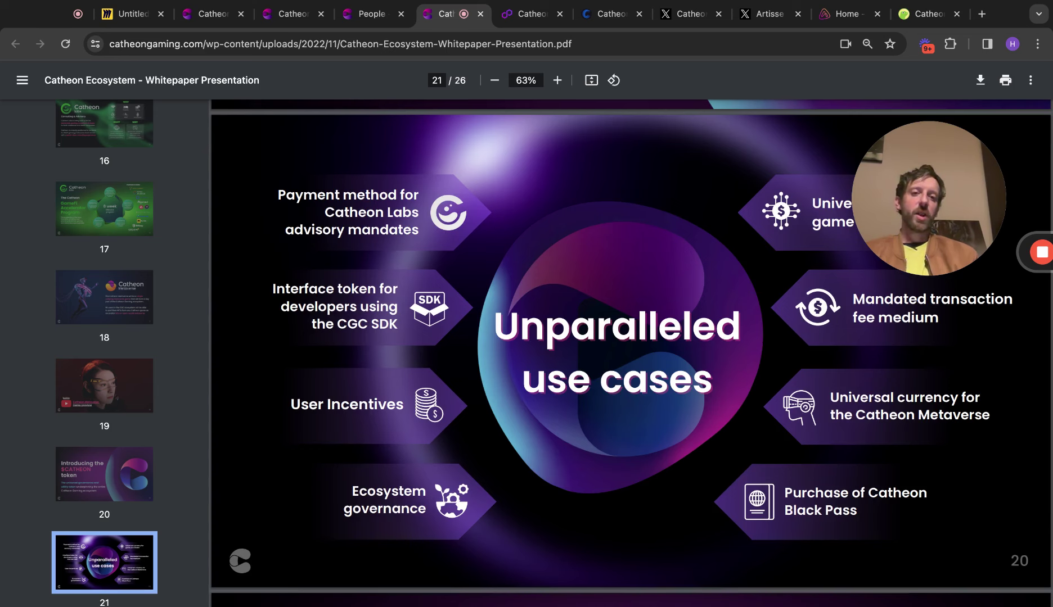
{"action": "scroll", "coordinate": [631, 354], "scroll_direction": "down", "scroll_amount": 1}
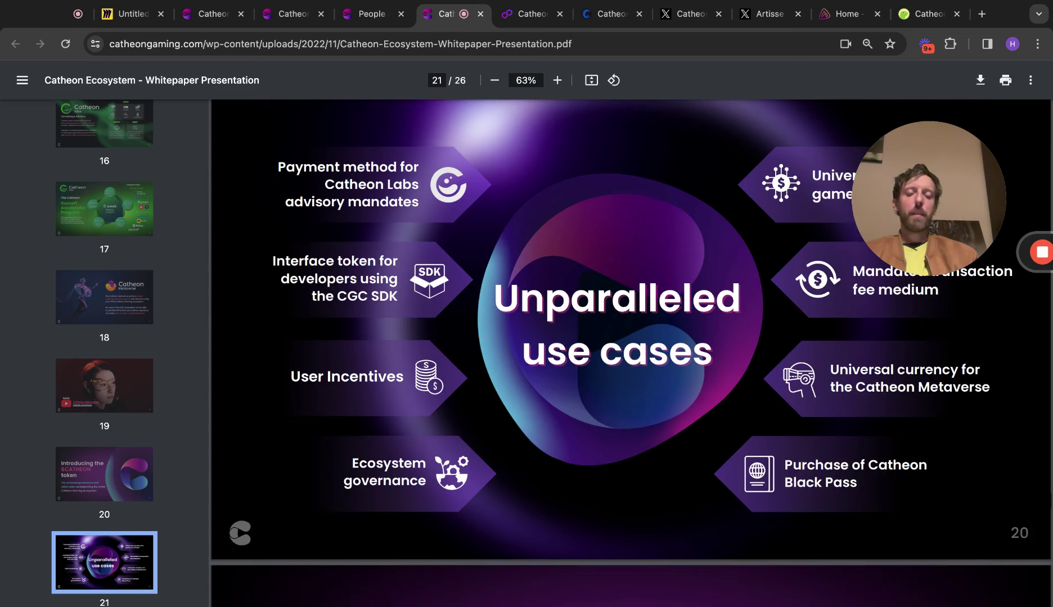
{"action": "scroll", "coordinate": [631, 353], "scroll_direction": "down", "scroll_amount": 6}
{"action": "scroll", "coordinate": [631, 353], "scroll_direction": "down", "scroll_amount": 3}
{"action": "scroll", "coordinate": [631, 353], "scroll_direction": "down", "scroll_amount": 2}
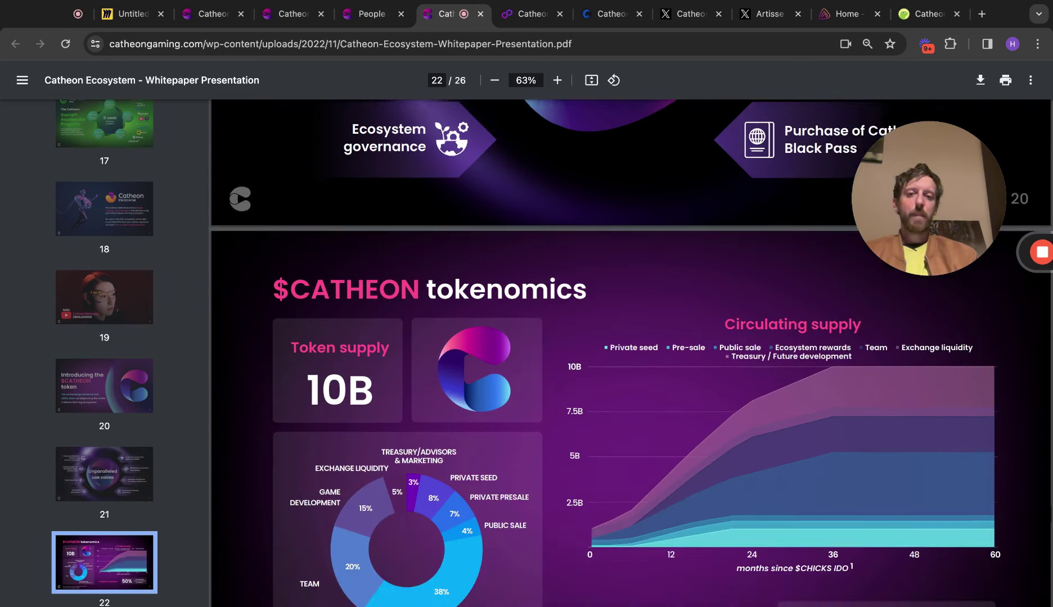
{"action": "scroll", "coordinate": [631, 353], "scroll_direction": "down", "scroll_amount": 2}
{"action": "scroll", "coordinate": [631, 353], "scroll_direction": "down", "scroll_amount": 1}
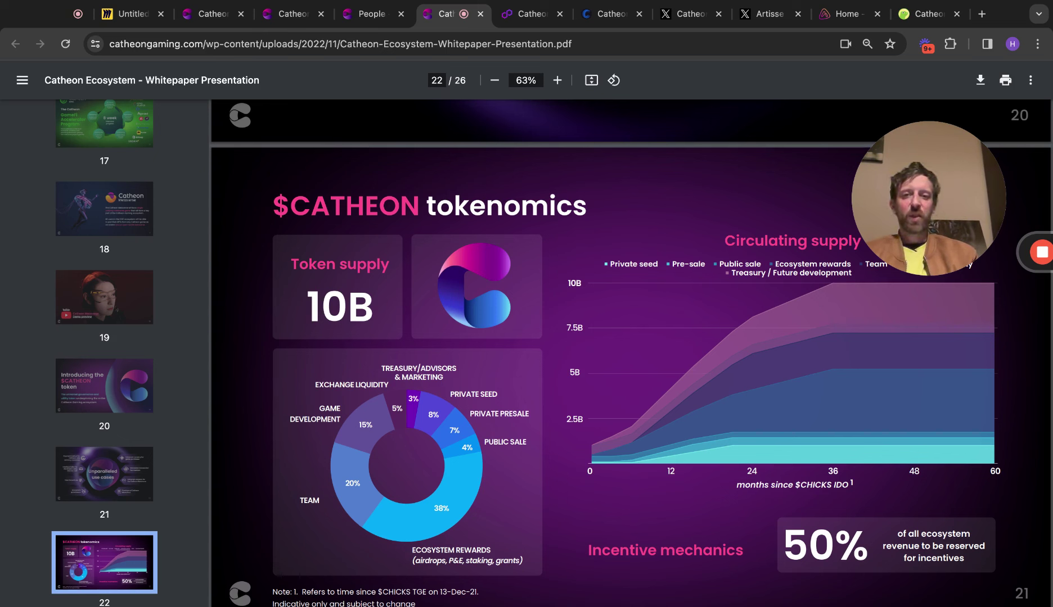
{"action": "scroll", "coordinate": [630, 353], "scroll_direction": "down", "scroll_amount": 1}
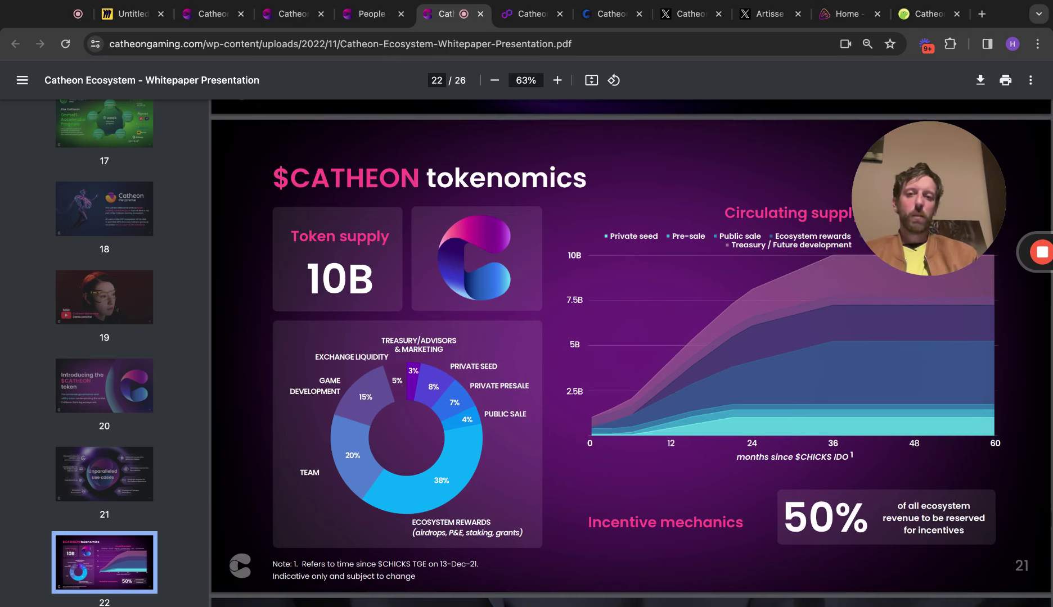
{"action": "scroll", "coordinate": [630, 353], "scroll_direction": "down", "scroll_amount": 2}
{"action": "scroll", "coordinate": [630, 353], "scroll_direction": "down", "scroll_amount": 1}
{"action": "scroll", "coordinate": [630, 353], "scroll_direction": "down", "scroll_amount": 1}
{"action": "scroll", "coordinate": [630, 353], "scroll_direction": "down", "scroll_amount": 1}
{"action": "scroll", "coordinate": [629, 353], "scroll_direction": "down", "scroll_amount": 1}
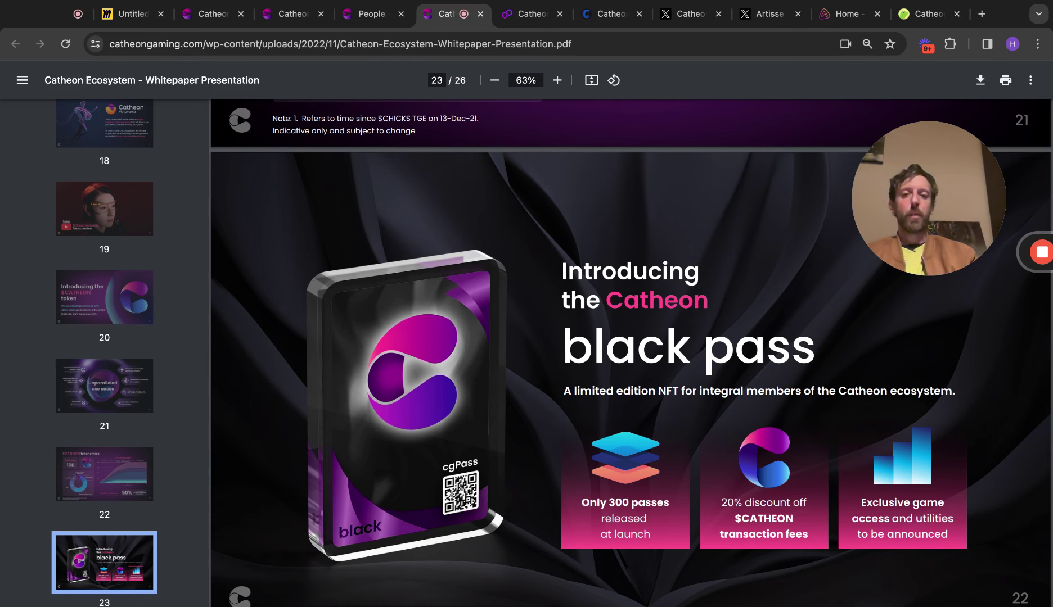
{"action": "scroll", "coordinate": [631, 353], "scroll_direction": "down", "scroll_amount": 1}
{"action": "scroll", "coordinate": [631, 353], "scroll_direction": "down", "scroll_amount": 1}
{"action": "scroll", "coordinate": [631, 353], "scroll_direction": "down", "scroll_amount": 1}
{"action": "scroll", "coordinate": [631, 354], "scroll_direction": "down", "scroll_amount": 1}
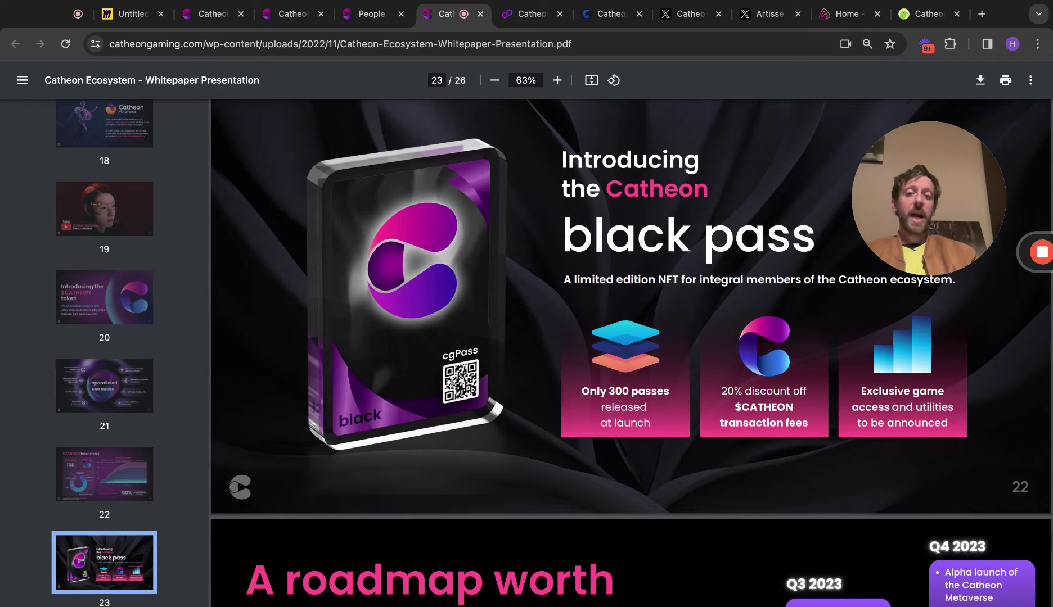
{"action": "scroll", "coordinate": [631, 353], "scroll_direction": "down", "scroll_amount": 3}
{"action": "scroll", "coordinate": [631, 353], "scroll_direction": "down", "scroll_amount": 2}
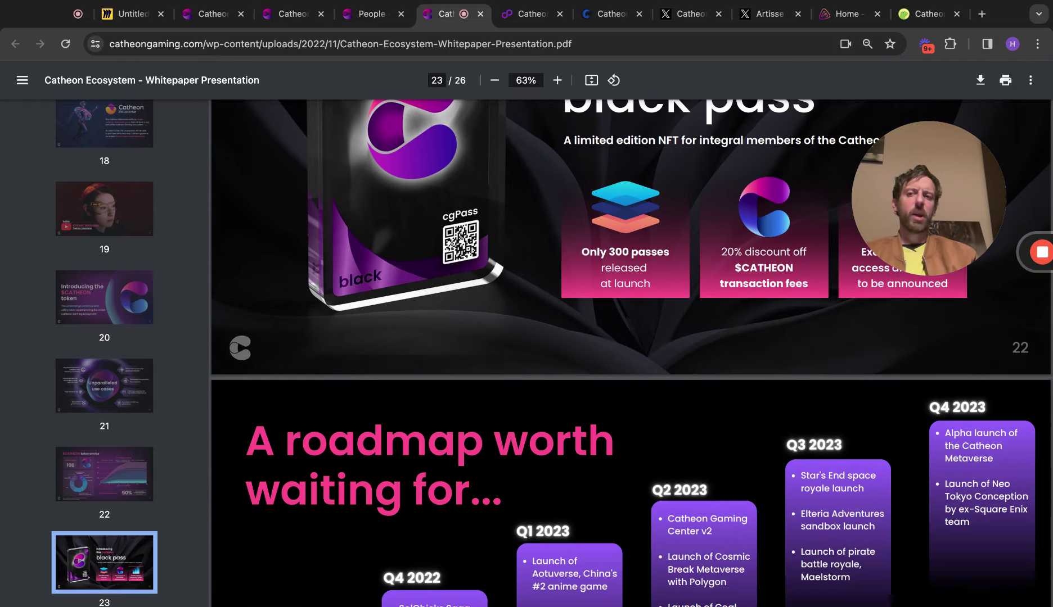
{"action": "scroll", "coordinate": [631, 353], "scroll_direction": "down", "scroll_amount": 1}
{"action": "scroll", "coordinate": [630, 353], "scroll_direction": "down", "scroll_amount": 2}
{"action": "scroll", "coordinate": [631, 354], "scroll_direction": "down", "scroll_amount": 1}
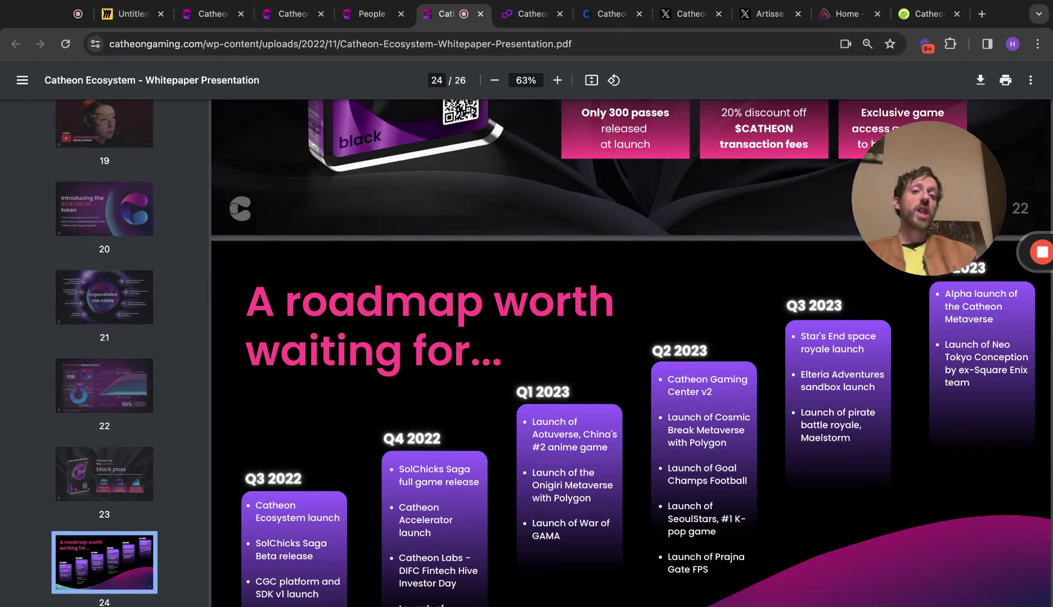
{"action": "scroll", "coordinate": [631, 353], "scroll_direction": "up", "scroll_amount": 1}
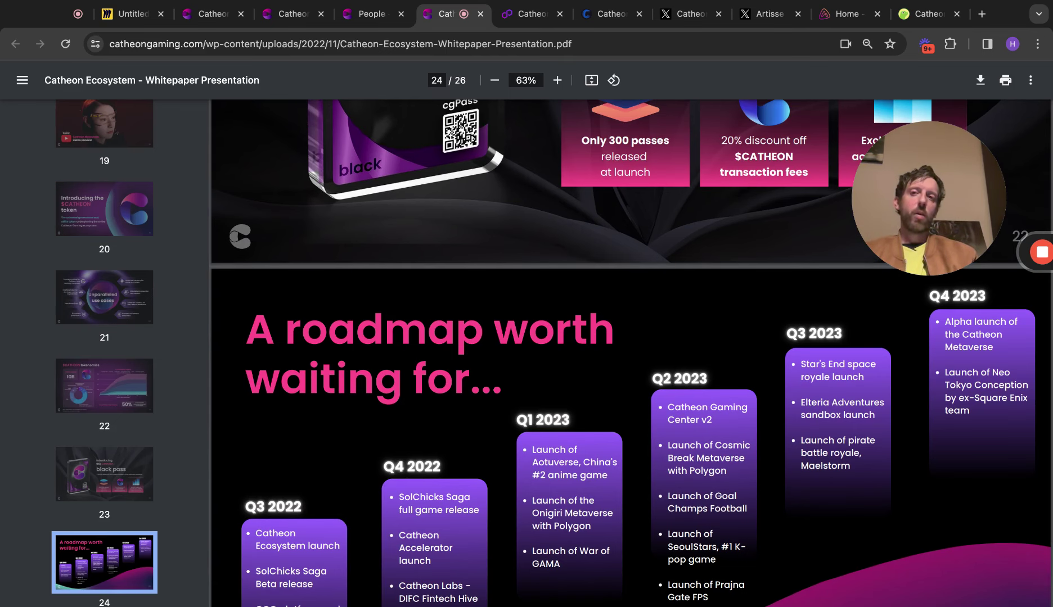
{"action": "scroll", "coordinate": [631, 354], "scroll_direction": "down", "scroll_amount": 1}
{"action": "scroll", "coordinate": [631, 353], "scroll_direction": "down", "scroll_amount": 1}
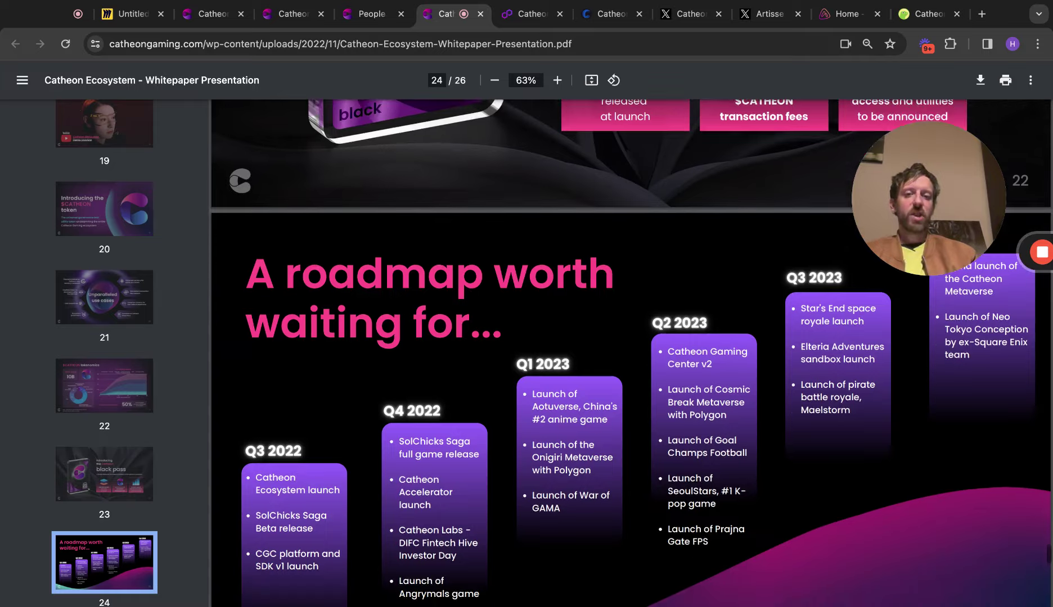
{"action": "scroll", "coordinate": [631, 353], "scroll_direction": "down", "scroll_amount": 3}
{"action": "scroll", "coordinate": [631, 353], "scroll_direction": "down", "scroll_amount": 4}
{"action": "scroll", "coordinate": [631, 353], "scroll_direction": "down", "scroll_amount": 3}
{"action": "scroll", "coordinate": [631, 353], "scroll_direction": "down", "scroll_amount": 2}
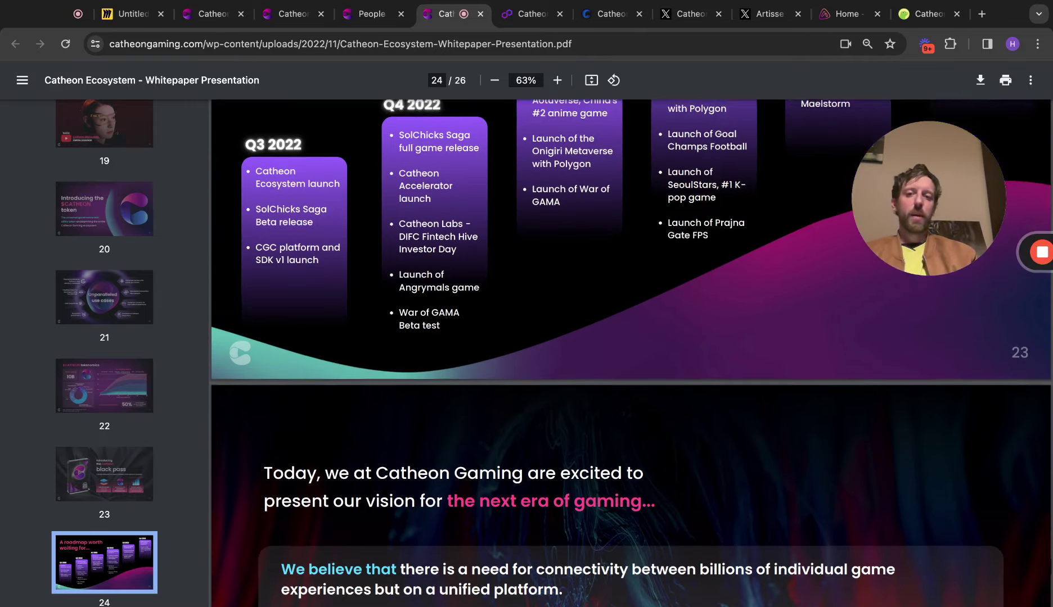
{"action": "scroll", "coordinate": [631, 353], "scroll_direction": "down", "scroll_amount": 3}
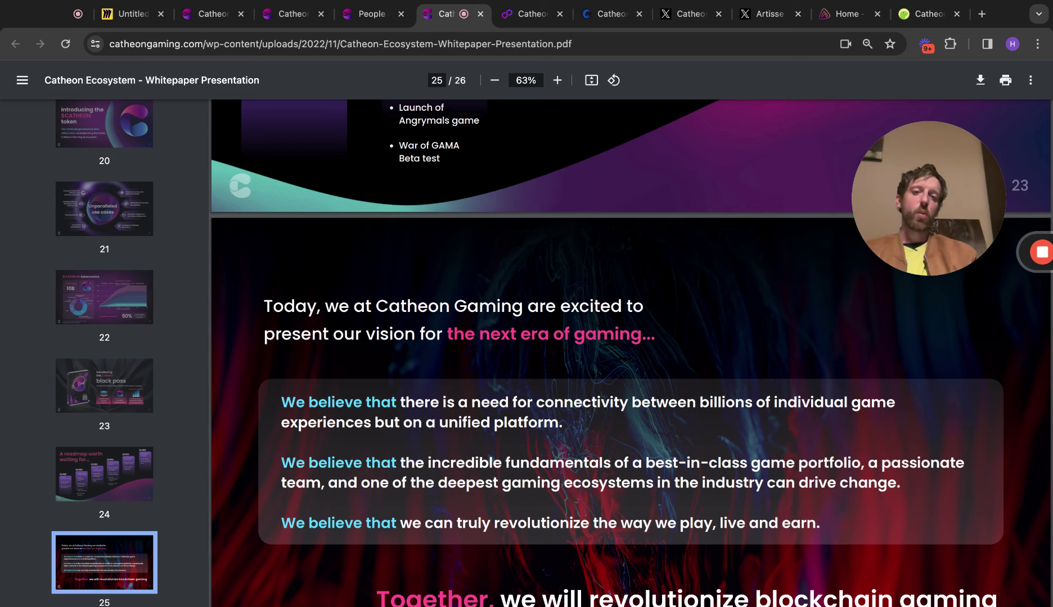
{"action": "scroll", "coordinate": [631, 353], "scroll_direction": "down", "scroll_amount": 2}
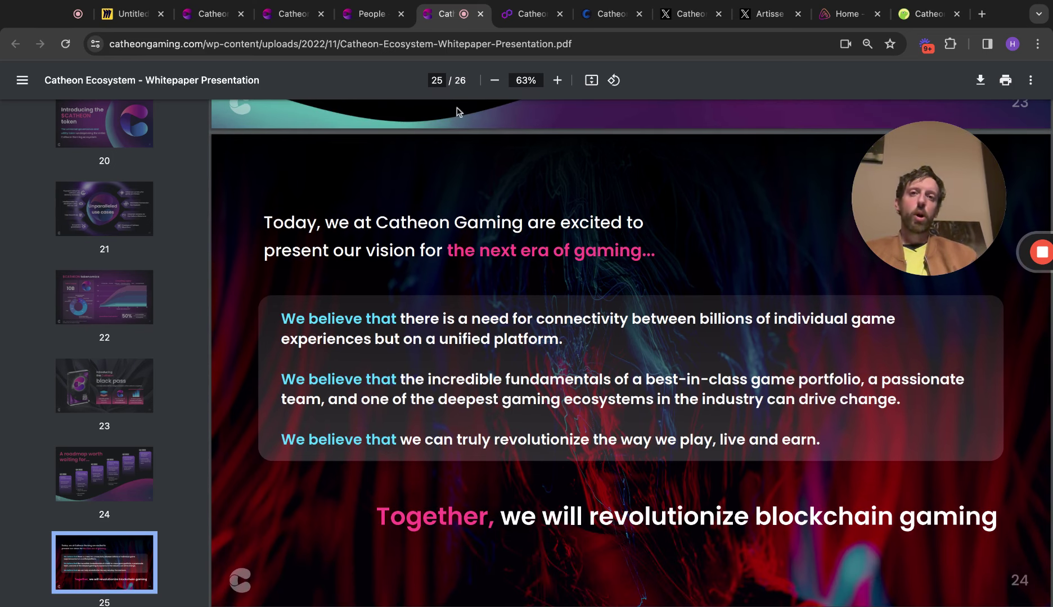
View the Catheon token holders on Polygonscan, then the Catheon-versus-Myria comparison page.
{"action": "left_click", "coordinate": [527, 14]}
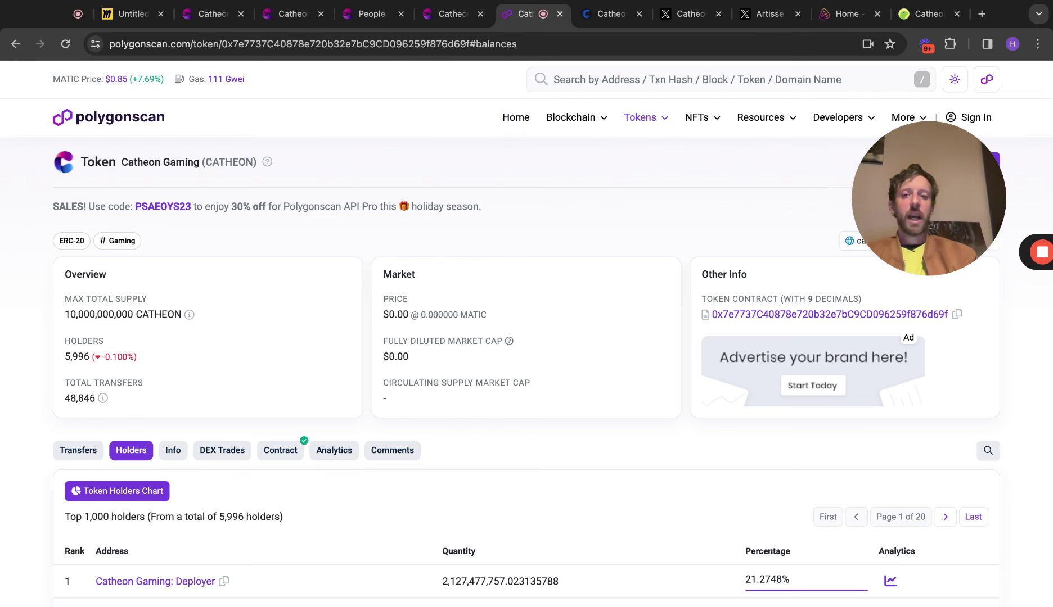
{"action": "scroll", "coordinate": [526, 335], "scroll_direction": "down", "scroll_amount": 3}
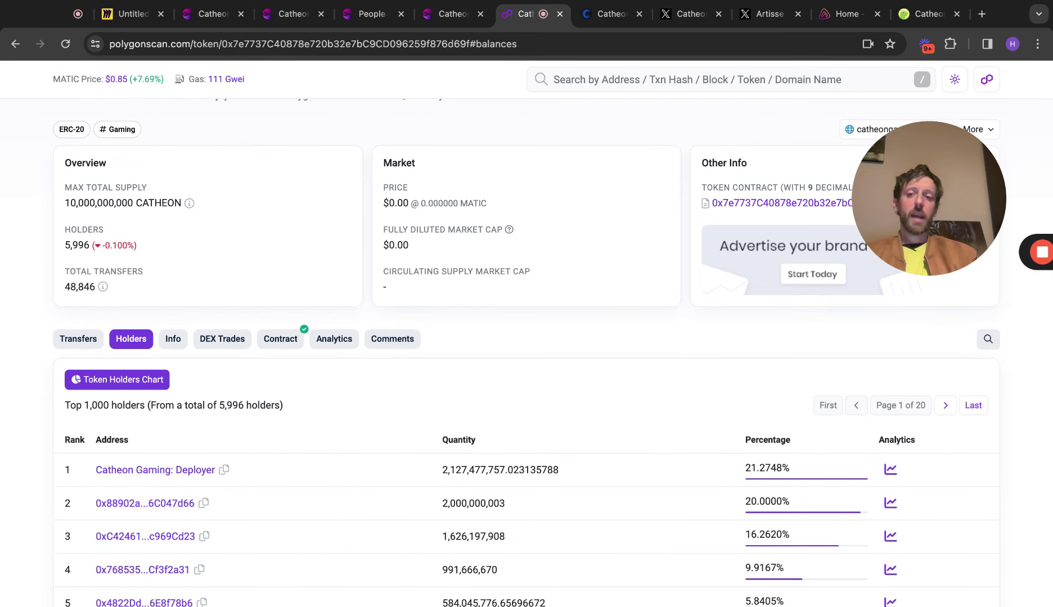
{"action": "scroll", "coordinate": [526, 346], "scroll_direction": "down", "scroll_amount": 3}
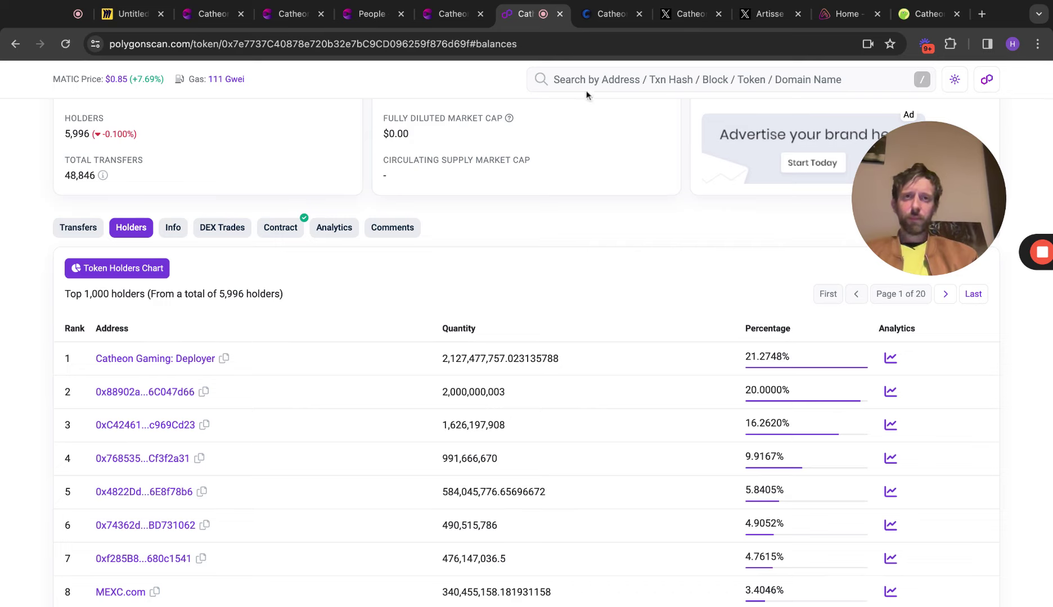
{"action": "left_click", "coordinate": [615, 14]}
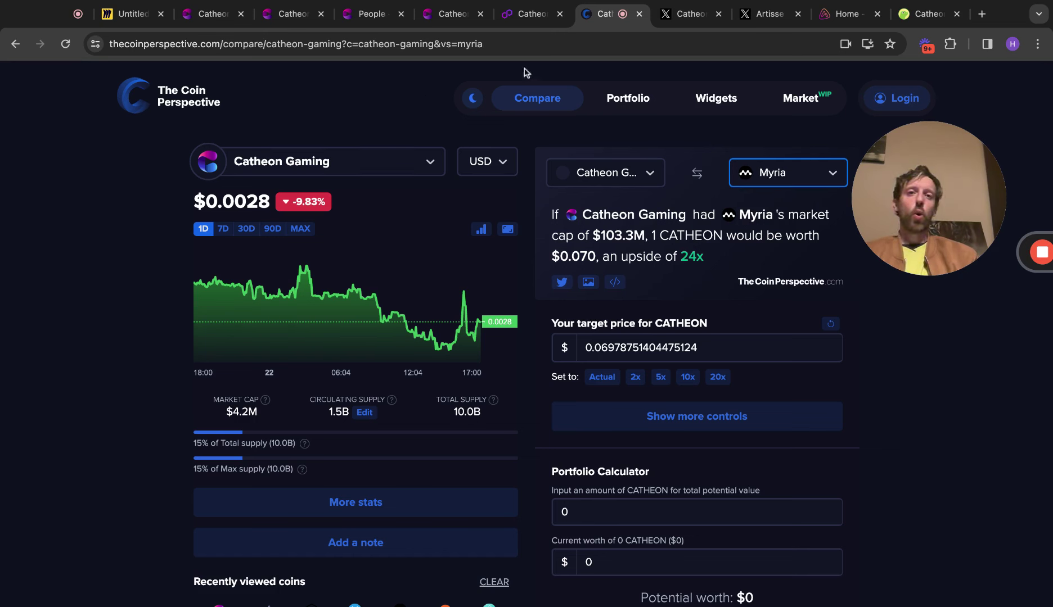
Switch to the Catheon Gaming X profile with 212 posts and 9,440 followers.
{"action": "left_click", "coordinate": [677, 15]}
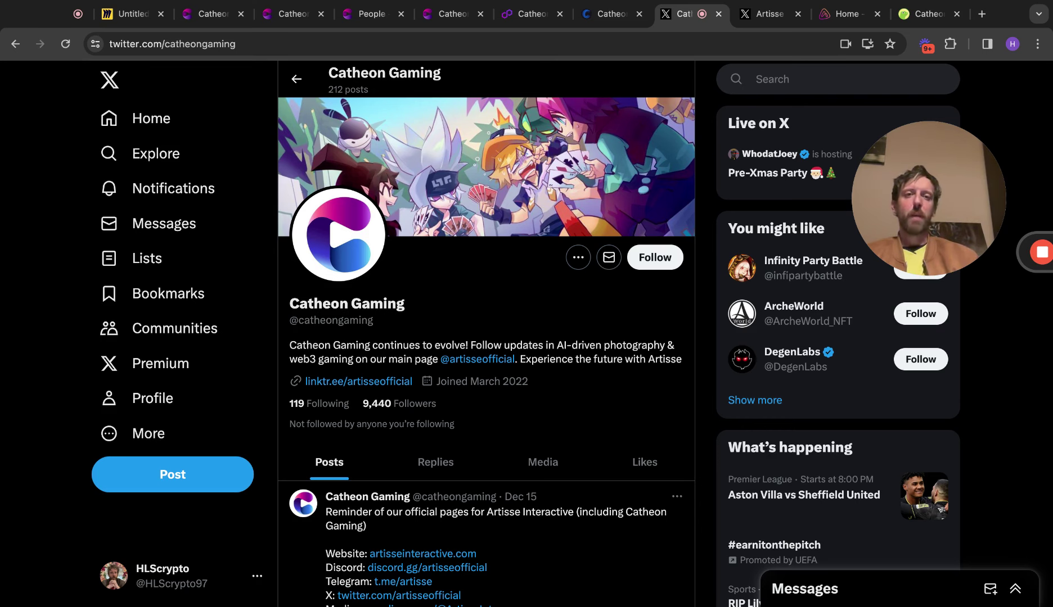
Switch from the Artisse Interactive X profile to the artisse.ai 'world's first AI photographer' site.
{"action": "left_click", "coordinate": [761, 14]}
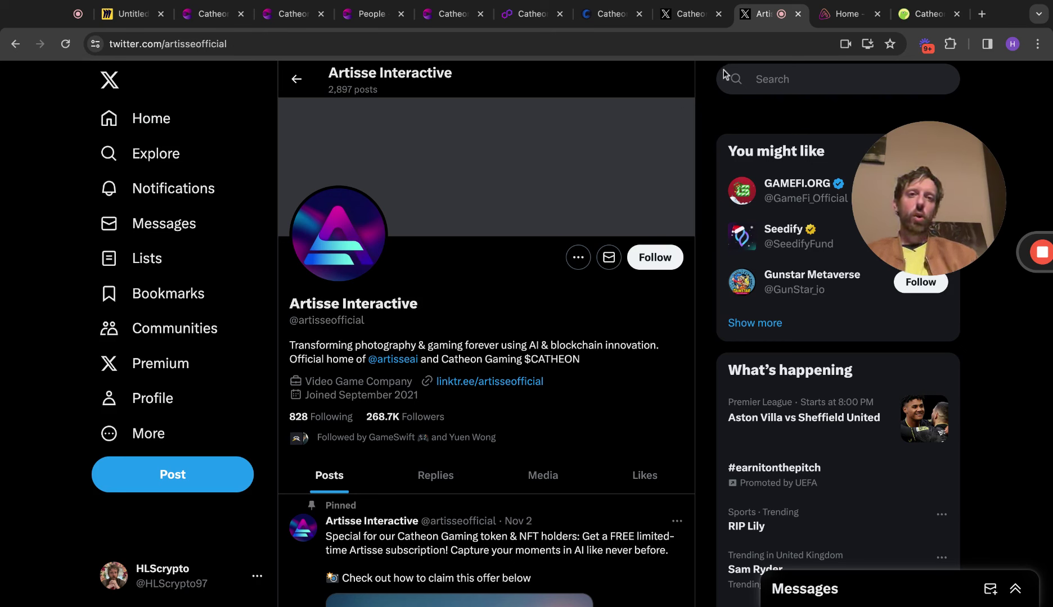
{"action": "left_click", "coordinate": [807, 30]}
{"action": "left_click", "coordinate": [830, 15]}
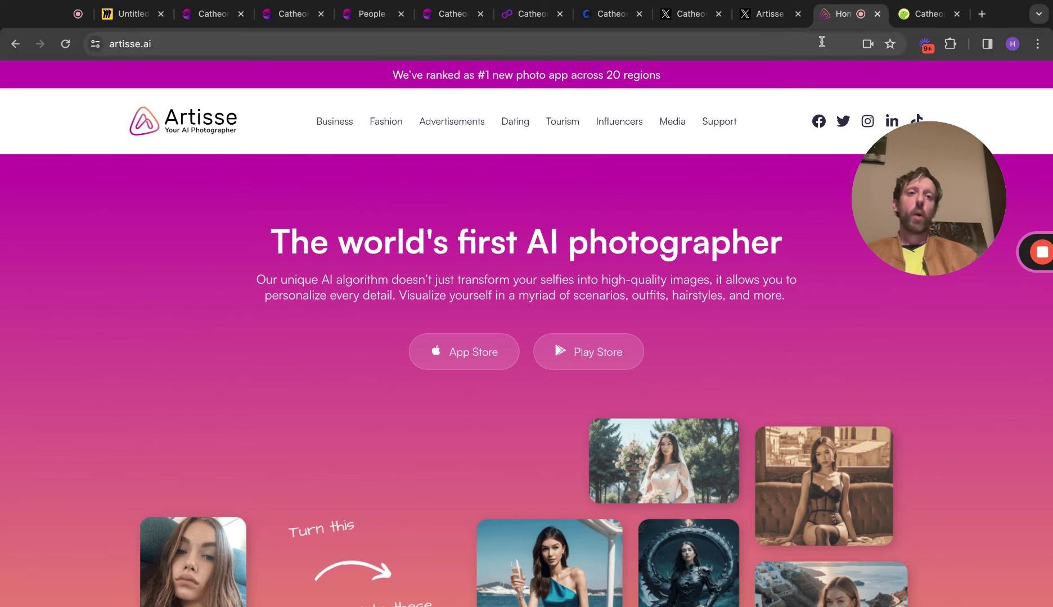
Show CoinGecko's Catheon Gaming page: $0.00300830, down 4.7%, $4.1M market cap.
{"action": "left_click", "coordinate": [921, 12]}
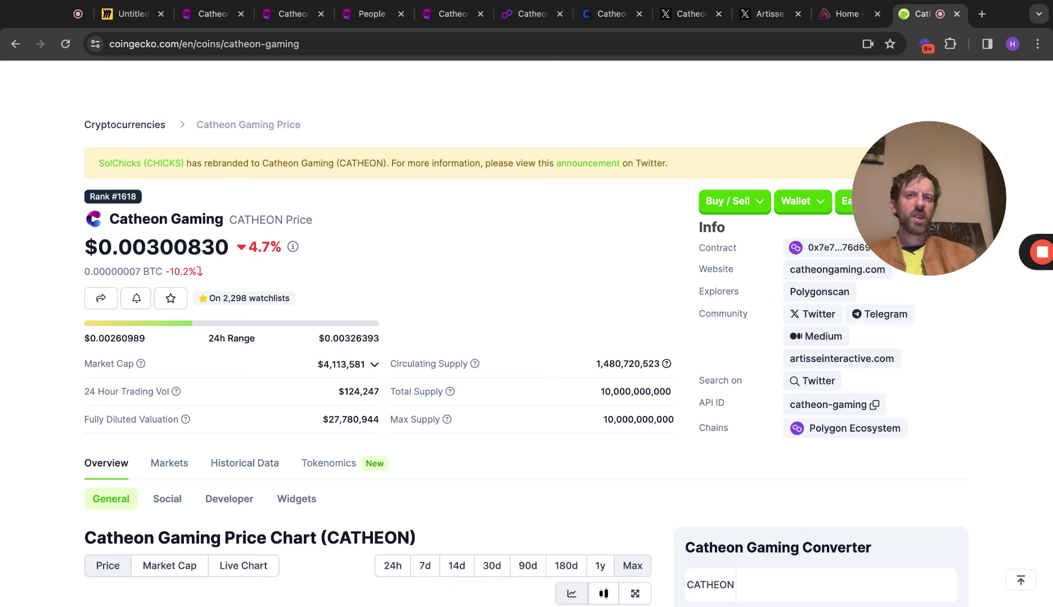
Glance at The Coin Perspective comparison, then return to CoinGecko's Catheon Gaming page.
{"action": "left_click", "coordinate": [597, 17]}
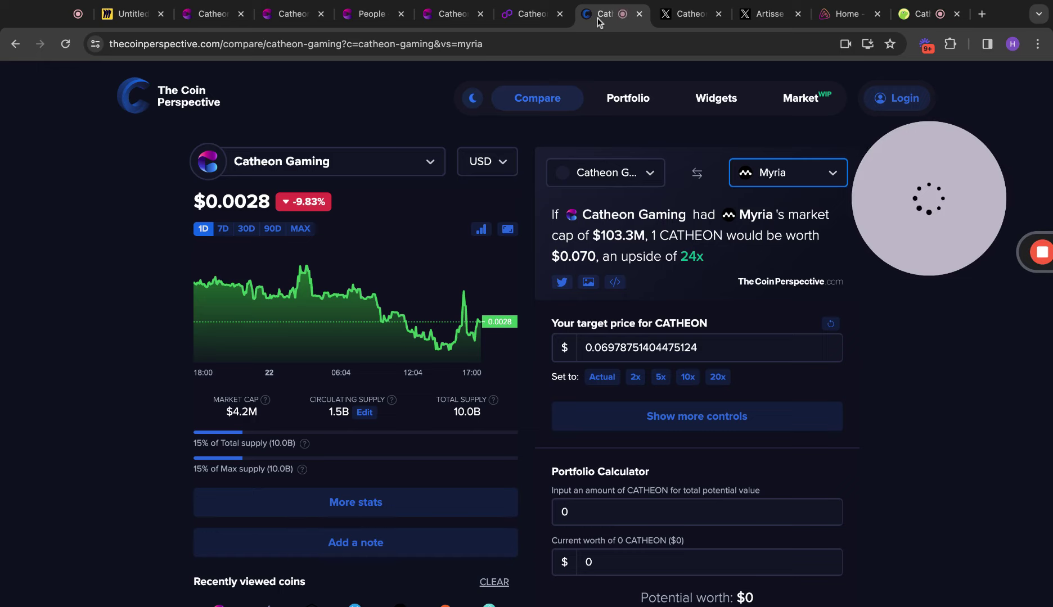
{"action": "left_click", "coordinate": [908, 14]}
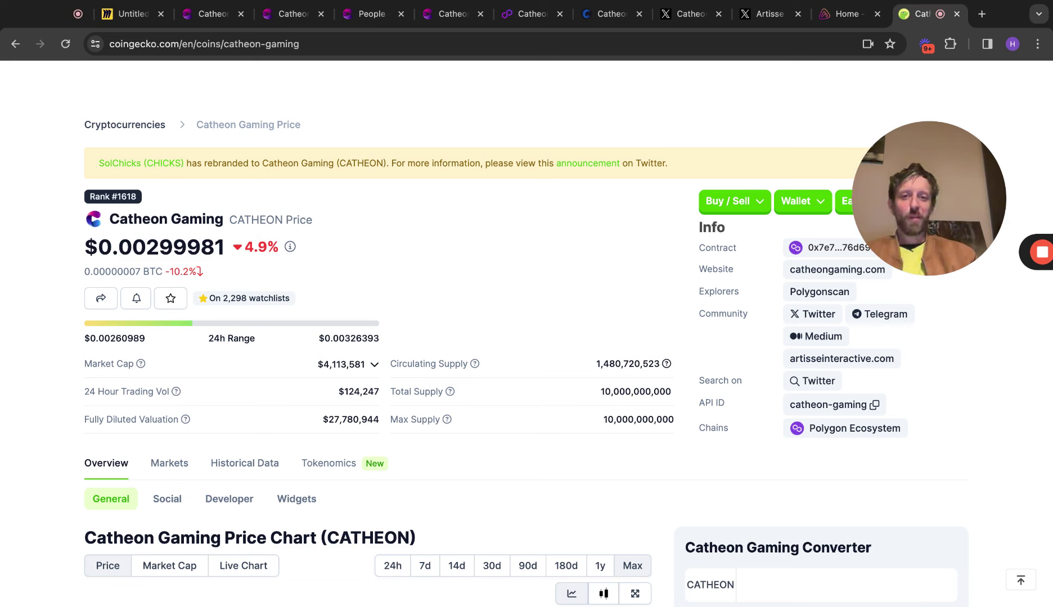
{"action": "scroll", "coordinate": [527, 346], "scroll_direction": "down", "scroll_amount": 1}
{"action": "scroll", "coordinate": [527, 345], "scroll_direction": "down", "scroll_amount": 2}
{"action": "scroll", "coordinate": [526, 346], "scroll_direction": "down", "scroll_amount": 2}
{"action": "scroll", "coordinate": [527, 346], "scroll_direction": "down", "scroll_amount": 1}
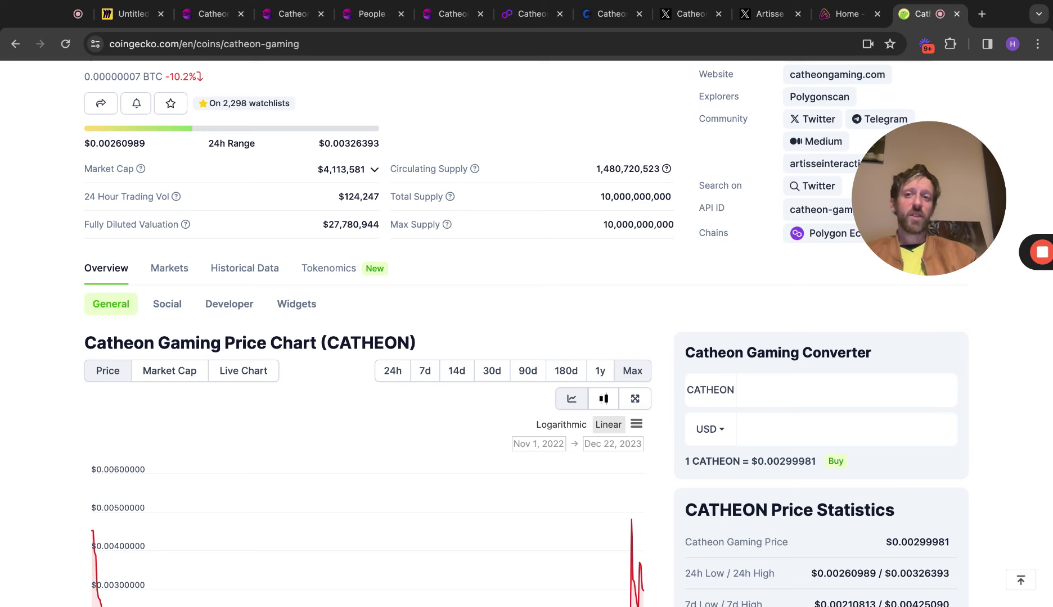
{"action": "scroll", "coordinate": [526, 329], "scroll_direction": "down", "scroll_amount": 1}
{"action": "scroll", "coordinate": [527, 329], "scroll_direction": "down", "scroll_amount": 1}
{"action": "scroll", "coordinate": [526, 329], "scroll_direction": "down", "scroll_amount": 1}
{"action": "scroll", "coordinate": [527, 329], "scroll_direction": "down", "scroll_amount": 2}
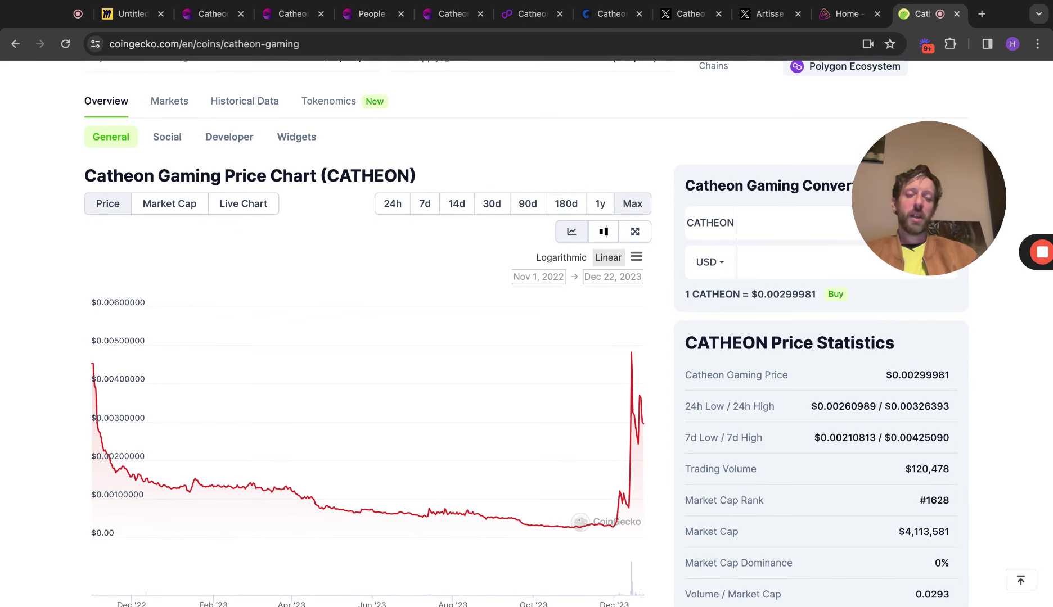
{"action": "scroll", "coordinate": [527, 329], "scroll_direction": "down", "scroll_amount": 1}
{"action": "scroll", "coordinate": [526, 329], "scroll_direction": "down", "scroll_amount": 1}
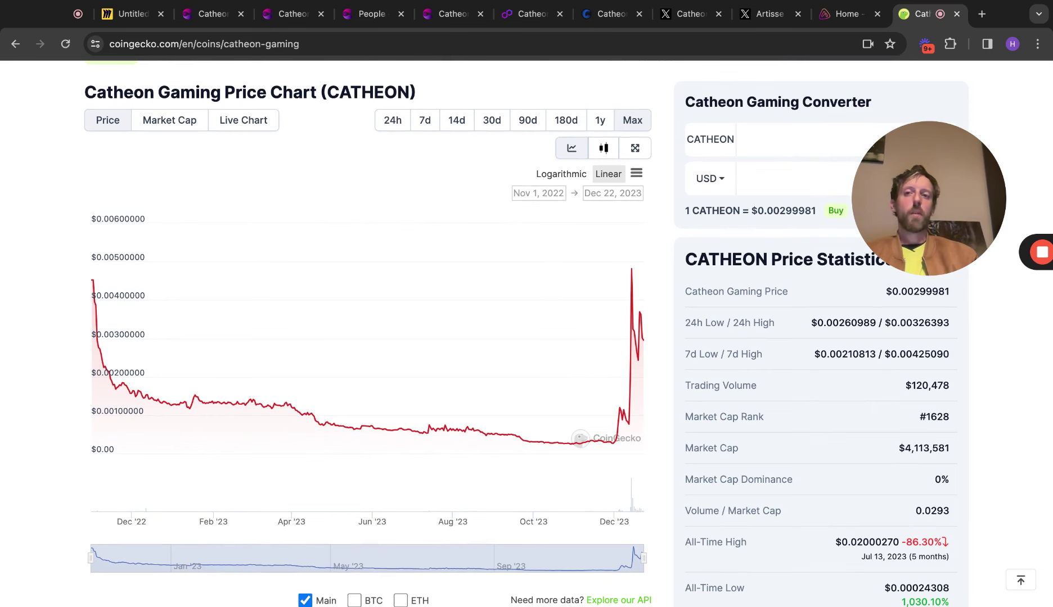
{"action": "scroll", "coordinate": [526, 329], "scroll_direction": "up", "scroll_amount": 1}
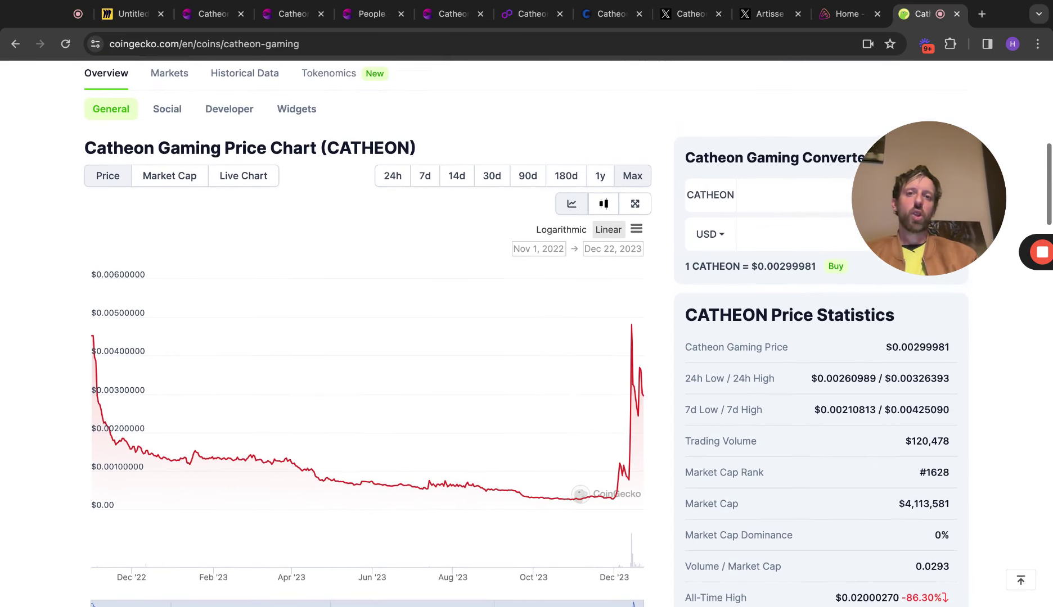
{"action": "scroll", "coordinate": [526, 329], "scroll_direction": "up", "scroll_amount": 1}
{"action": "scroll", "coordinate": [526, 329], "scroll_direction": "up", "scroll_amount": 1}
{"action": "scroll", "coordinate": [527, 329], "scroll_direction": "up", "scroll_amount": 1}
{"action": "scroll", "coordinate": [526, 329], "scroll_direction": "down", "scroll_amount": 1}
{"action": "scroll", "coordinate": [526, 329], "scroll_direction": "down", "scroll_amount": 1}
{"action": "scroll", "coordinate": [526, 329], "scroll_direction": "down", "scroll_amount": 1}
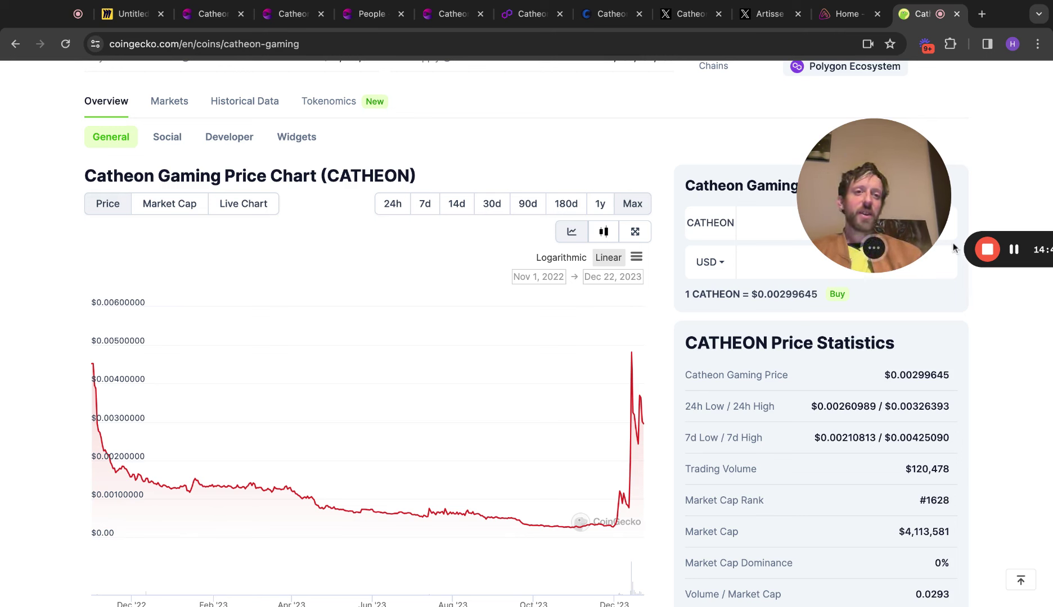
{"action": "left_click", "coordinate": [985, 254]}
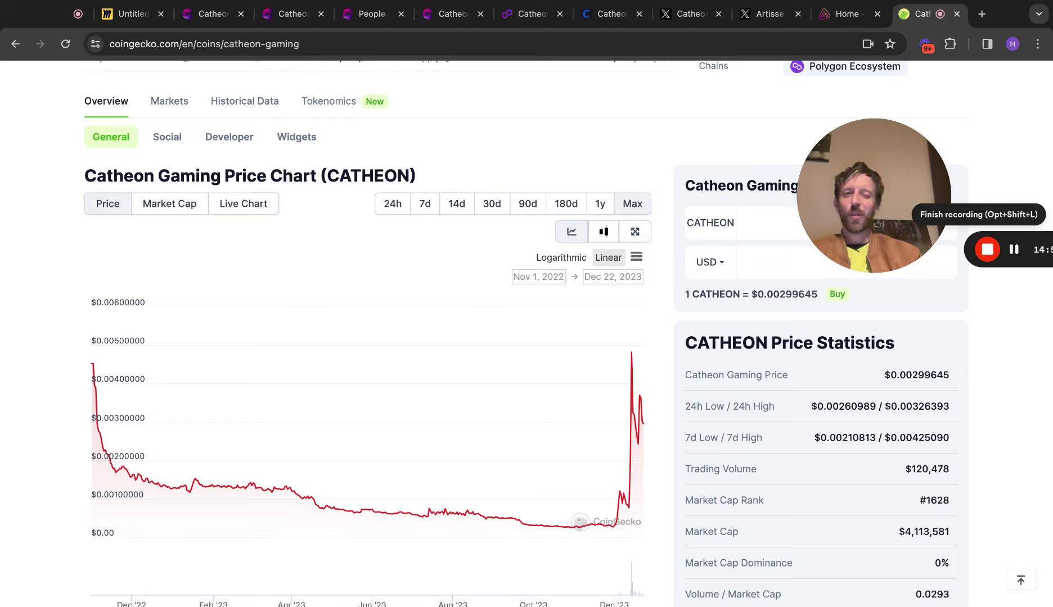